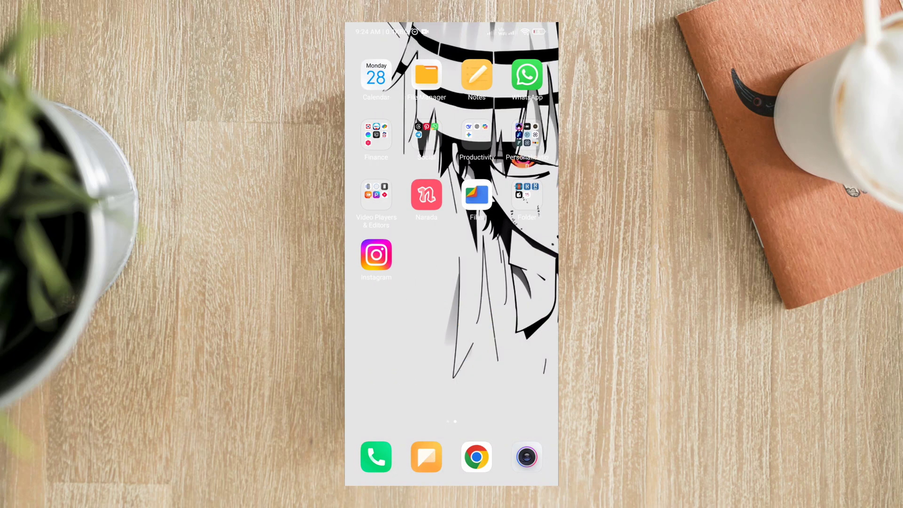
Step: Peek inside the Folder folder of Nova, KWGT and iOS-style packs, then close it
left_click(528, 193)
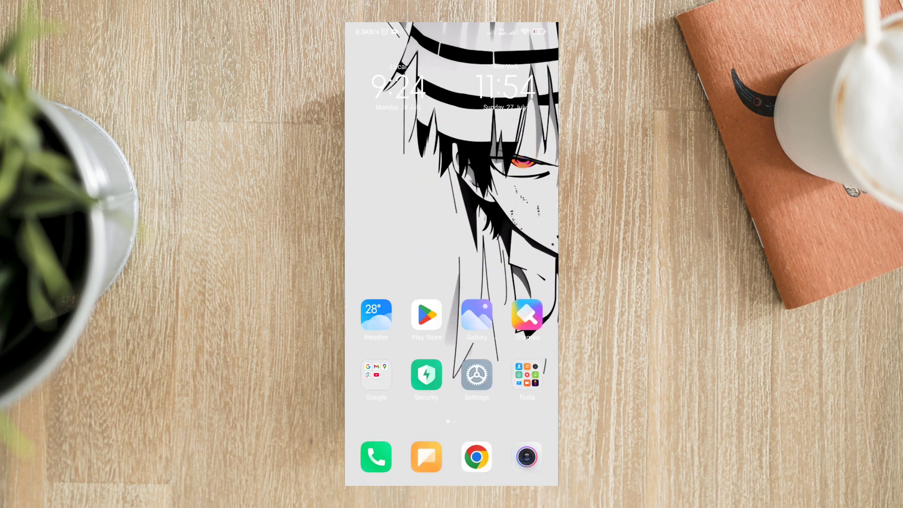
Step: Launch Chrome from the Google folder and open its Downloads list
left_click(529, 372)
left_click(452, 424)
left_click(476, 454)
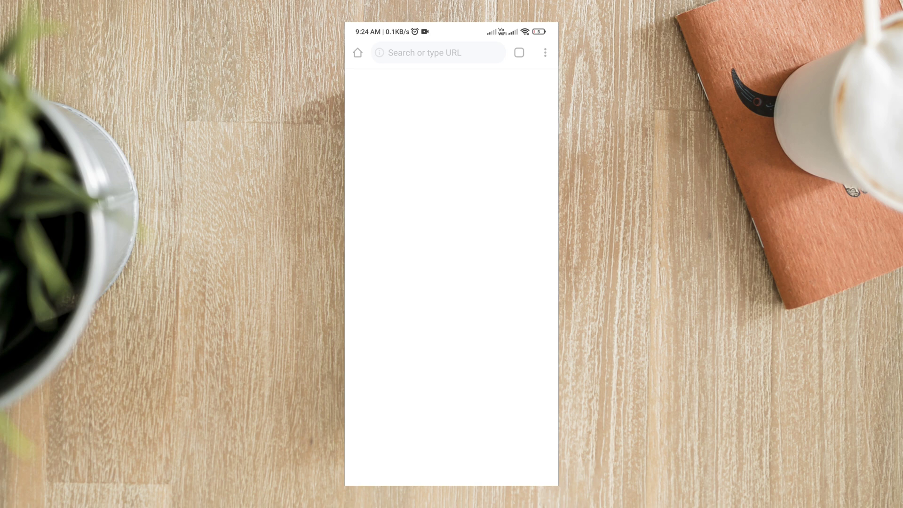
left_click(544, 53)
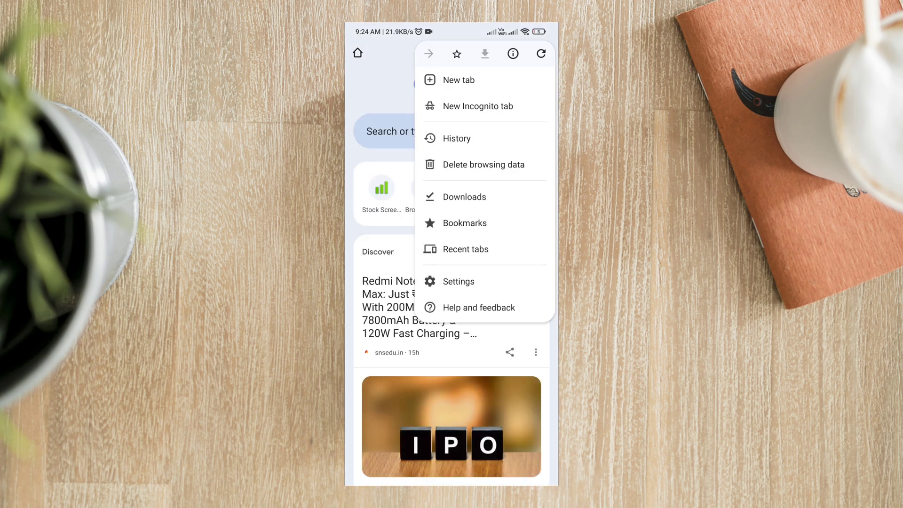
left_click(464, 196)
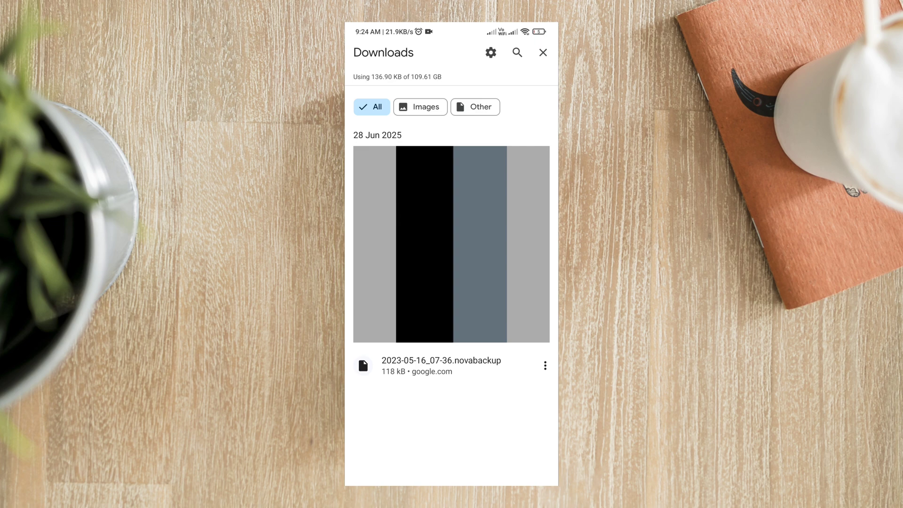
Step: Preview the striped wallpaper, then restore the 2023-05-16_07-36.novabackup layout
left_click(451, 244)
left_click(360, 52)
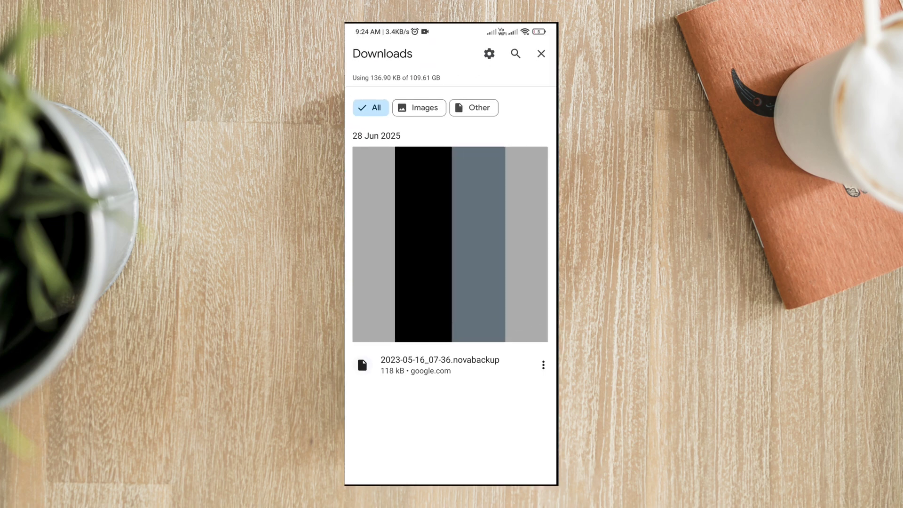
left_click(441, 365)
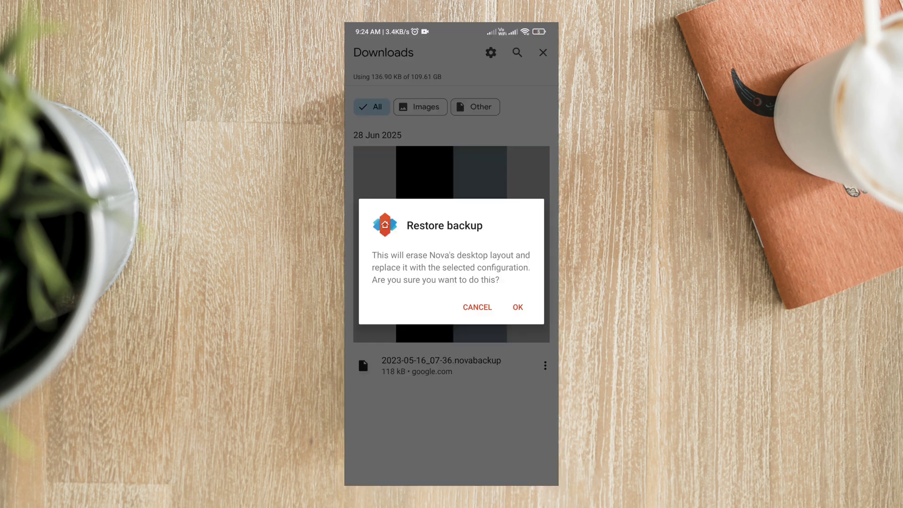
left_click(518, 306)
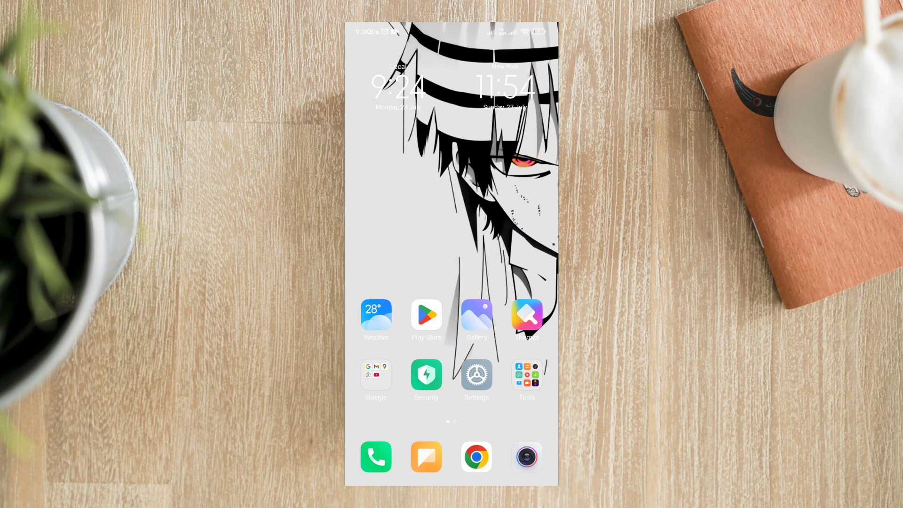
Step: Remove the two blank placeholder icons from the dock
left_click(526, 194)
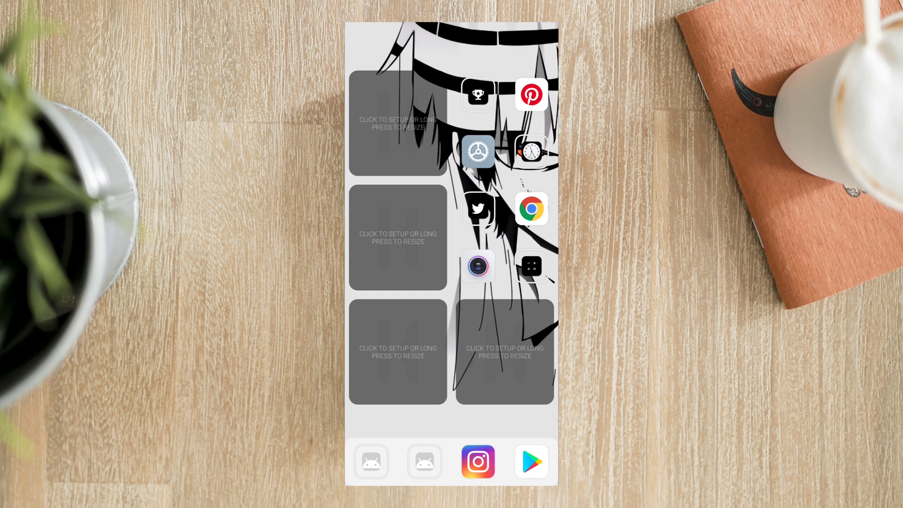
scroll(452, 254, "down", 5)
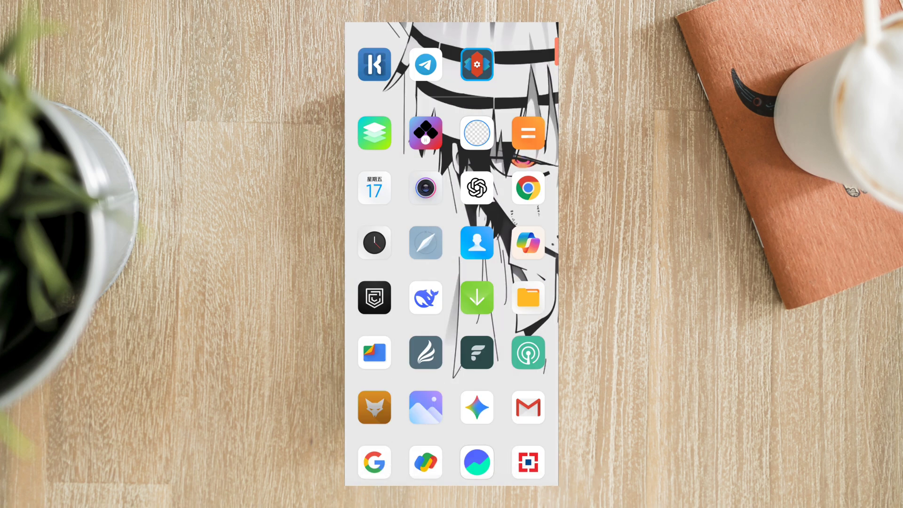
scroll(451, 254, "down", 10)
scroll(451, 254, "up", 5)
key("Escape")
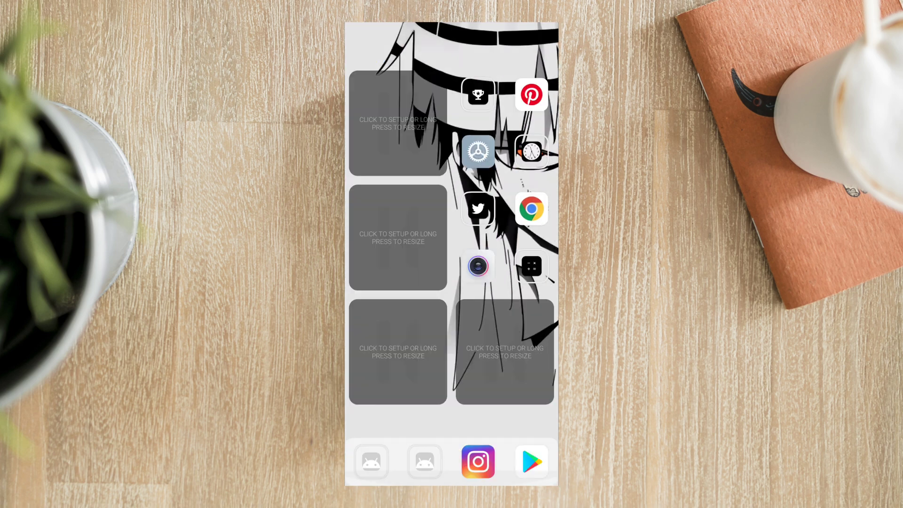
left_click(371, 462)
left_click(385, 359)
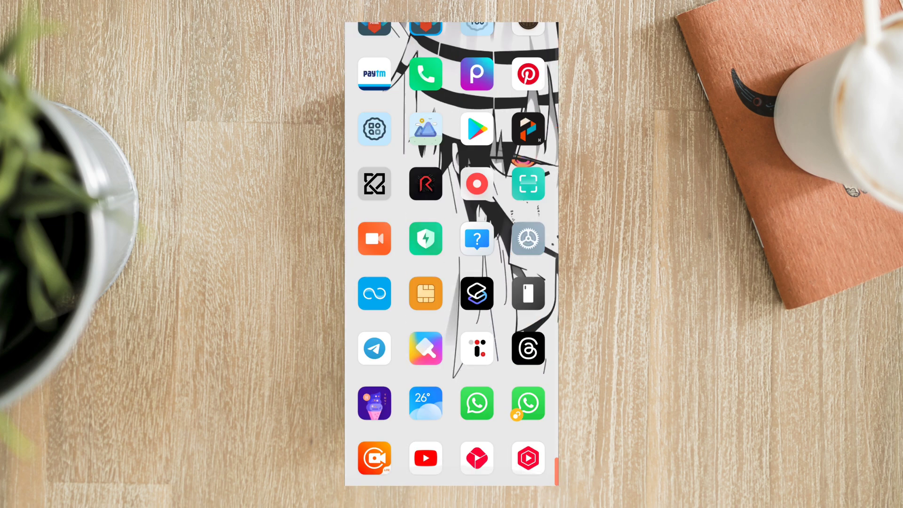
scroll(452, 254, "up", 2)
Step: Drag Phone and Contacts from the app drawer into the dock
left_click_drag(426, 238, 381, 458)
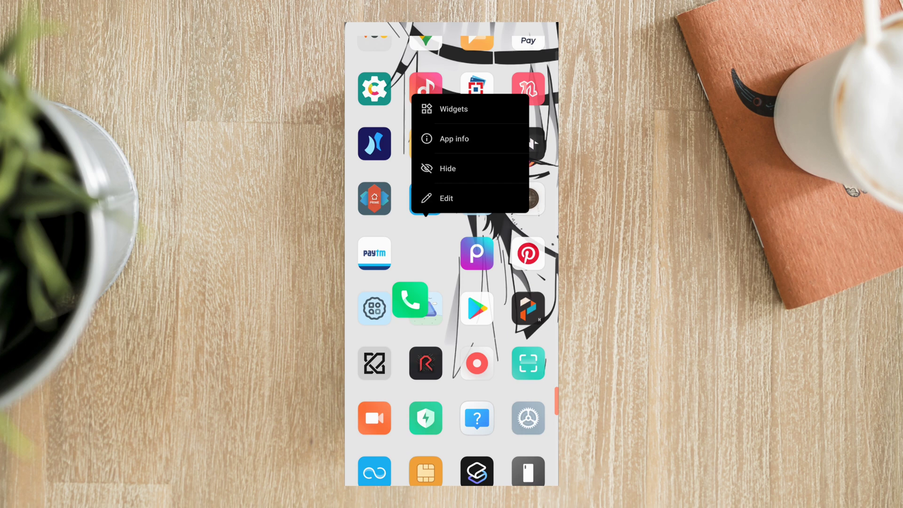
left_click_drag(452, 389, 452, 141)
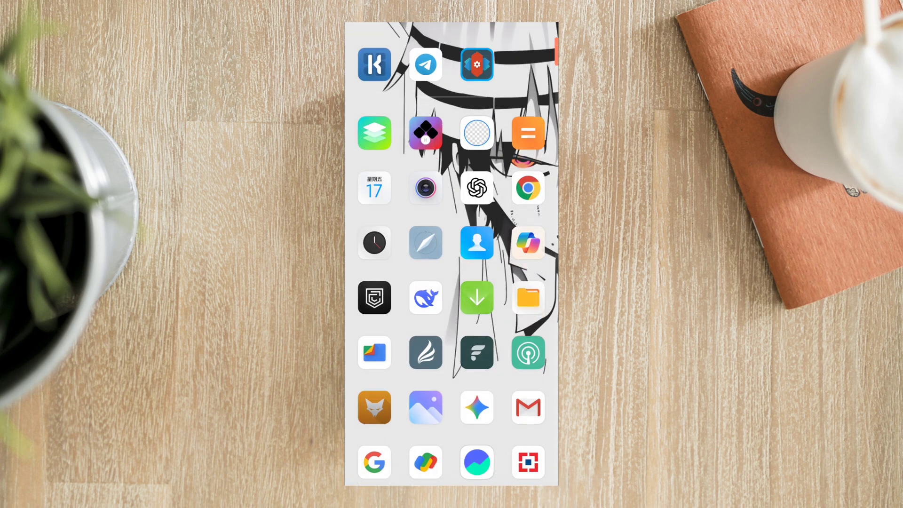
left_click_drag(478, 243, 425, 462)
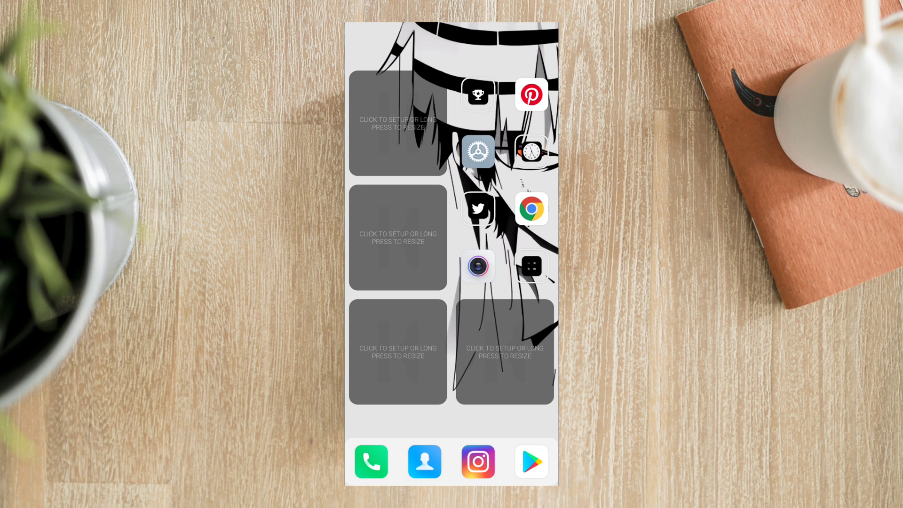
left_click_drag(451, 388, 452, 141)
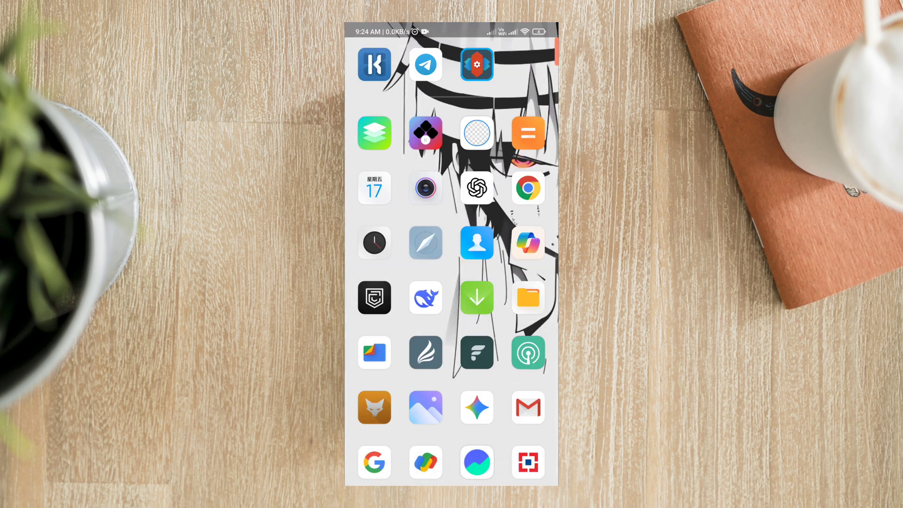
Step: Set Nova's icon theme to iBlack - Icon Pack under Look & feel > Icon style
left_click(478, 64)
left_click_drag(452, 353, 452, 163)
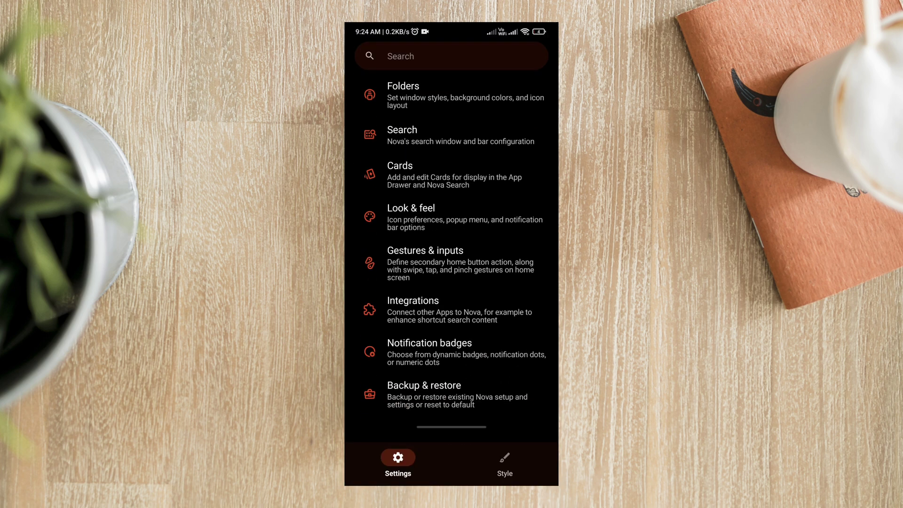
left_click(452, 217)
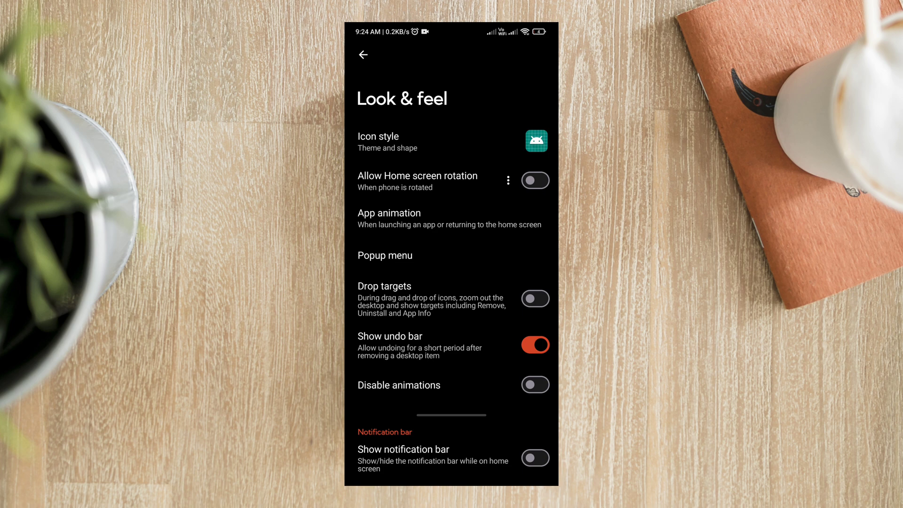
left_click(409, 142)
left_click(396, 175)
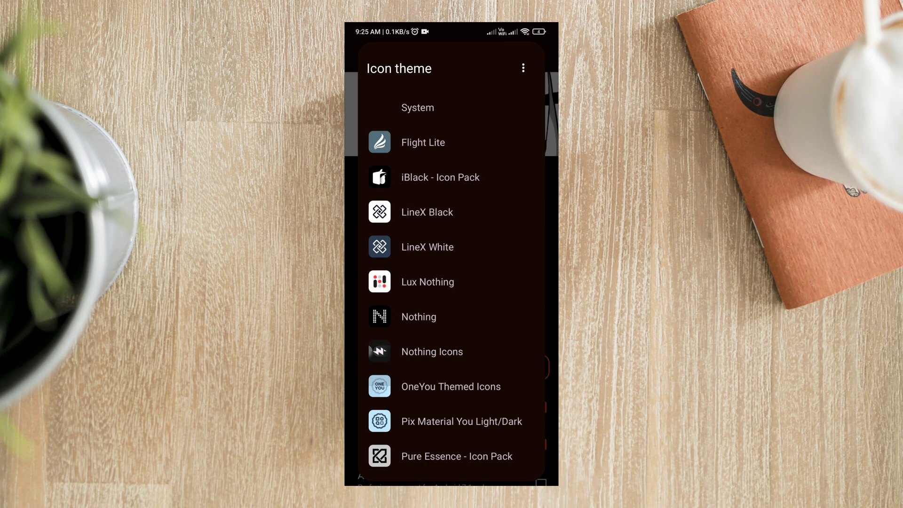
left_click(441, 177)
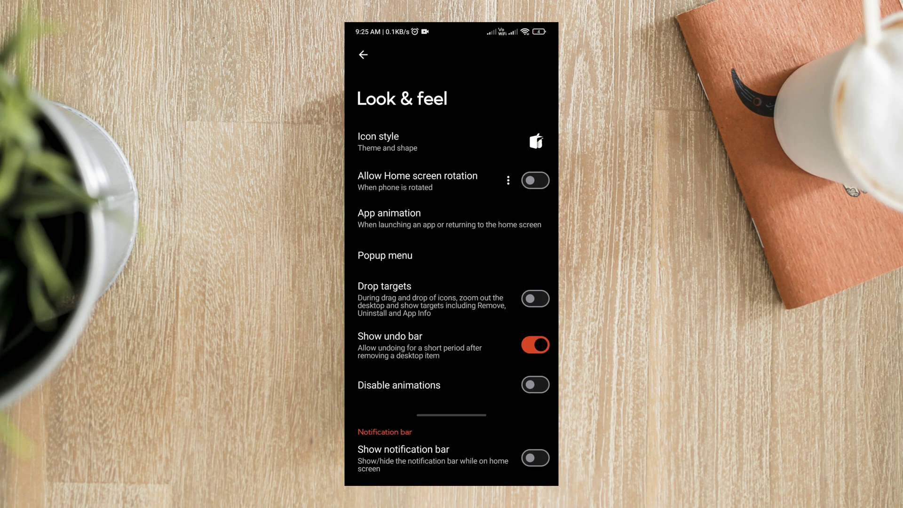
key("Escape")
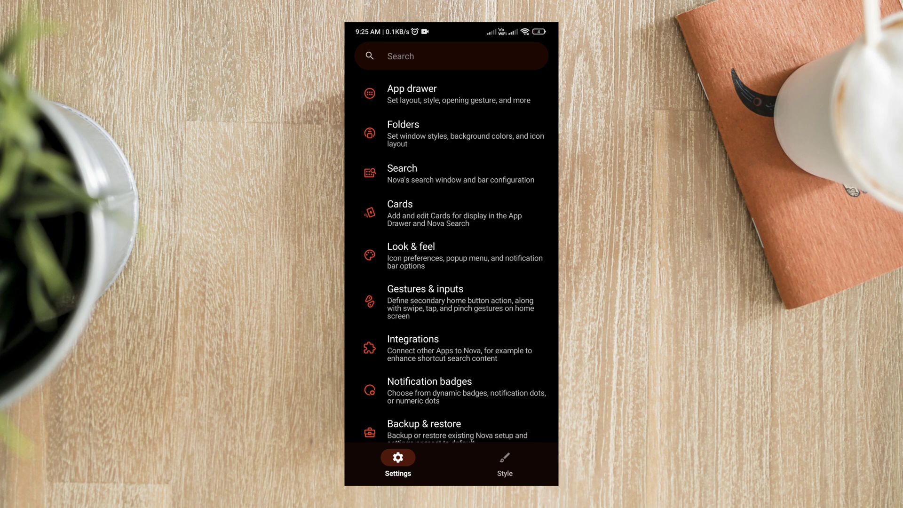
key("Escape")
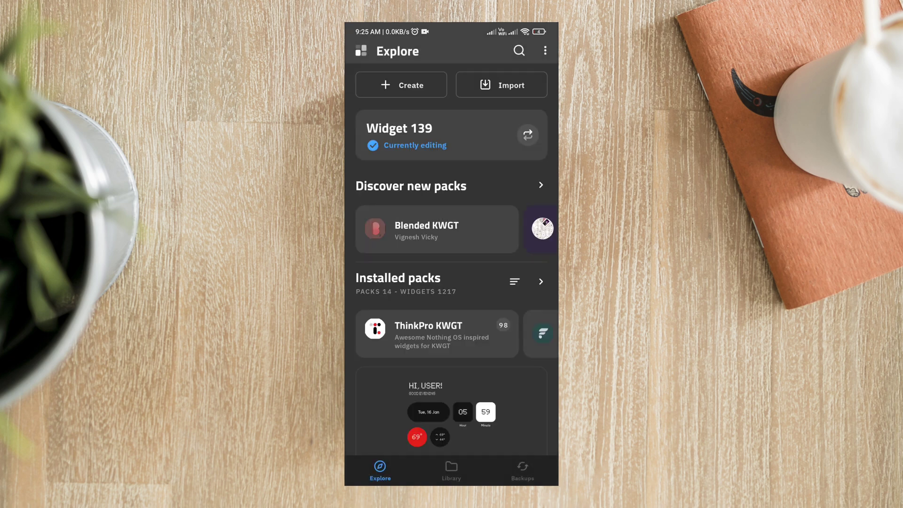
Step: Load the Aios25 word clock from IOS 15 free for KWGT, scale it to 95.1, and save
left_click_drag(494, 333, 381, 334)
left_click(430, 333)
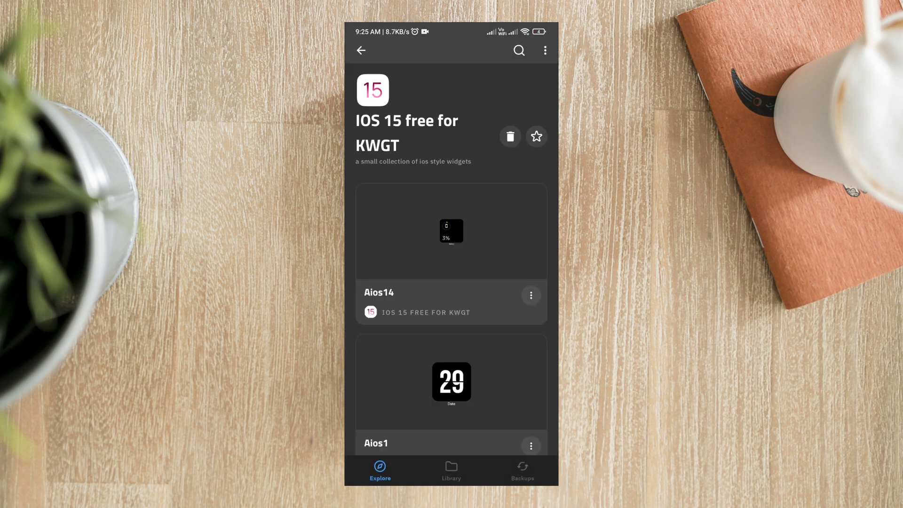
scroll(452, 282, "down", 5)
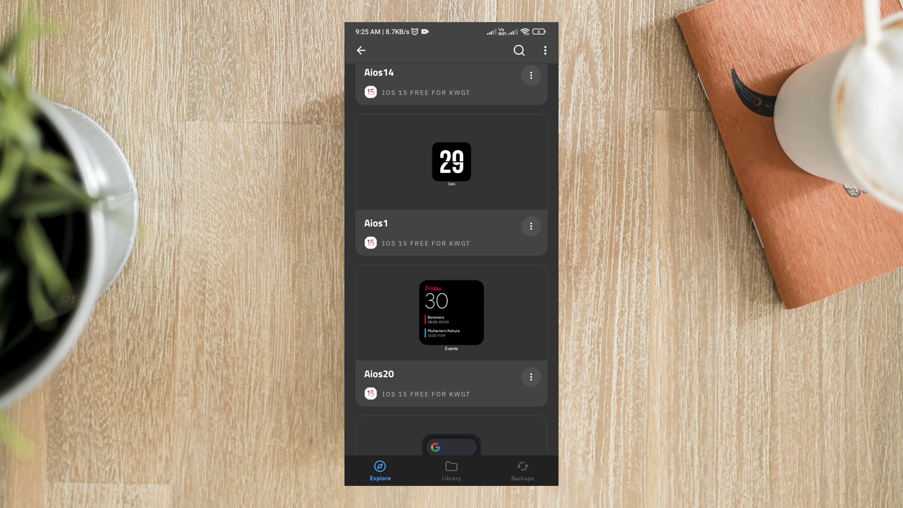
scroll(451, 282, "down", 3)
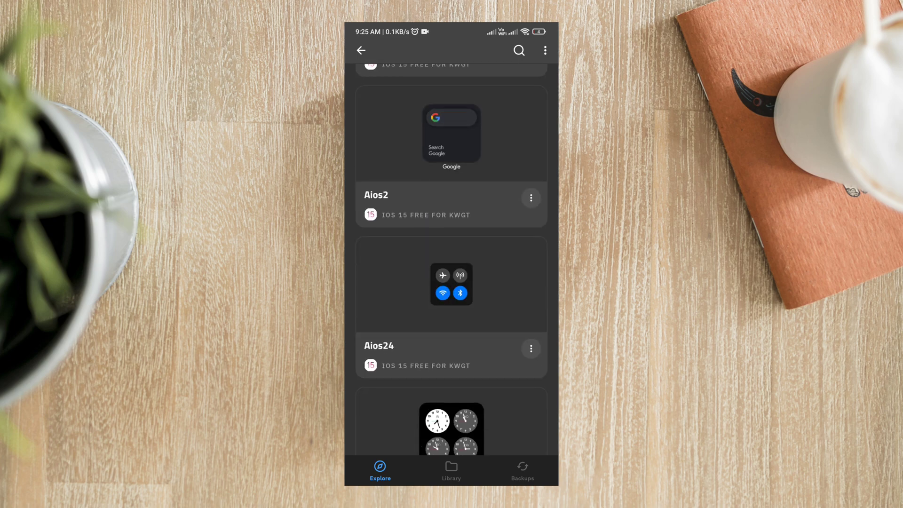
scroll(451, 282, "down", 3)
scroll(452, 283, "down", 3)
scroll(452, 282, "down", 2)
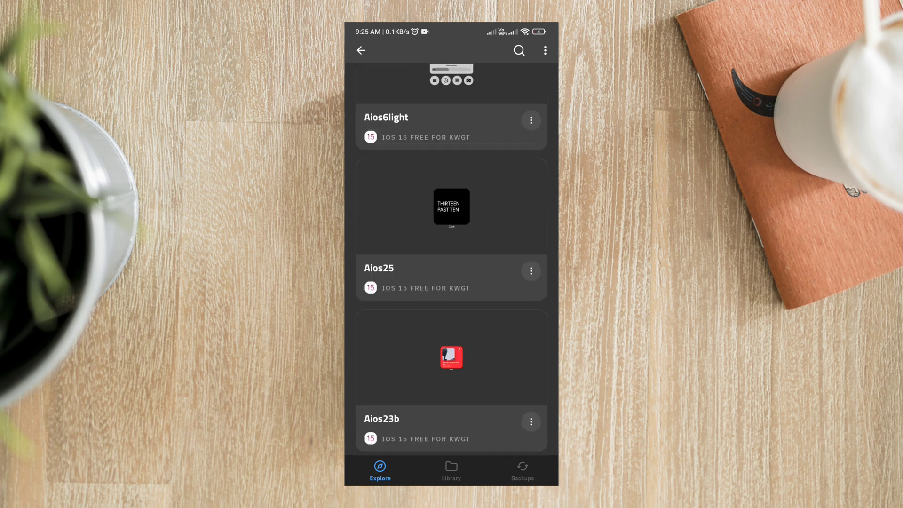
left_click(452, 198)
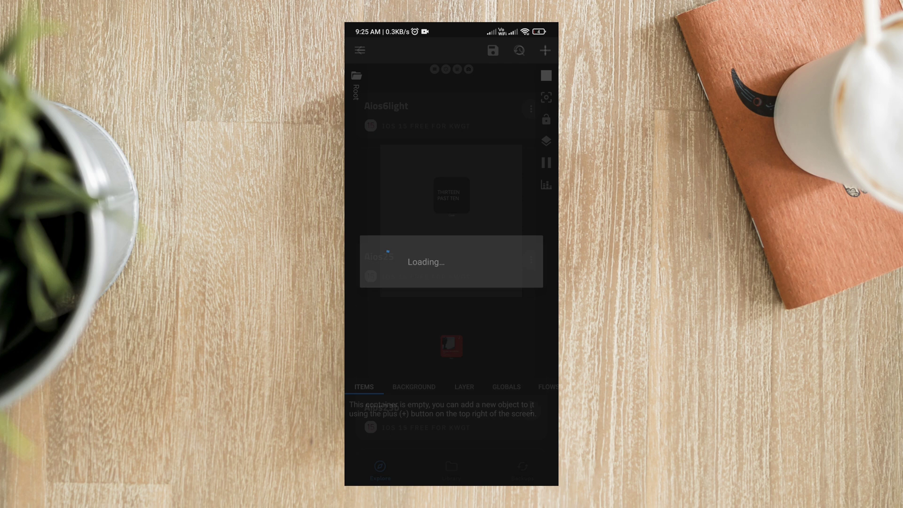
left_click(464, 387)
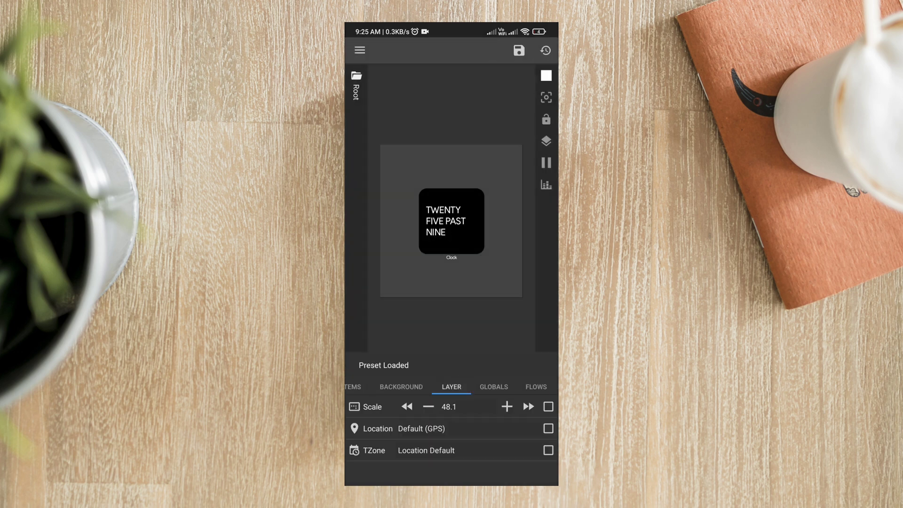
left_click(527, 406)
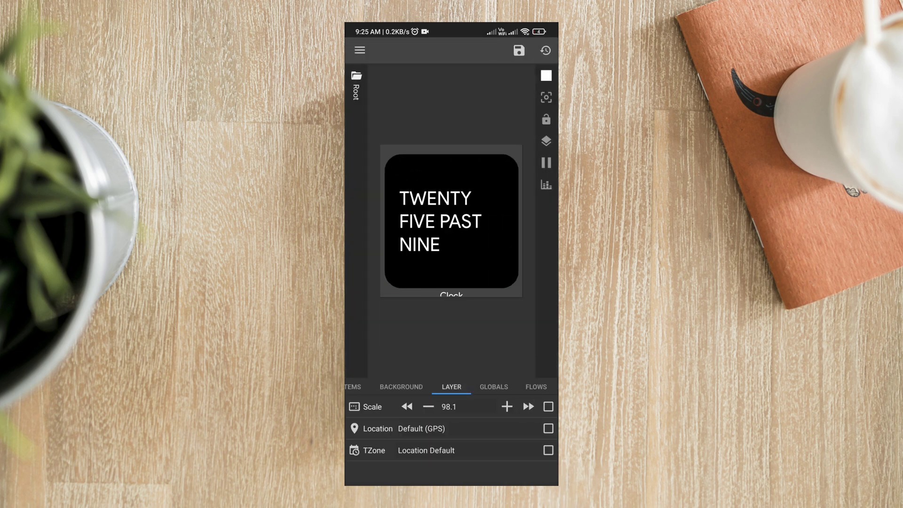
left_click(428, 407)
left_click(429, 407)
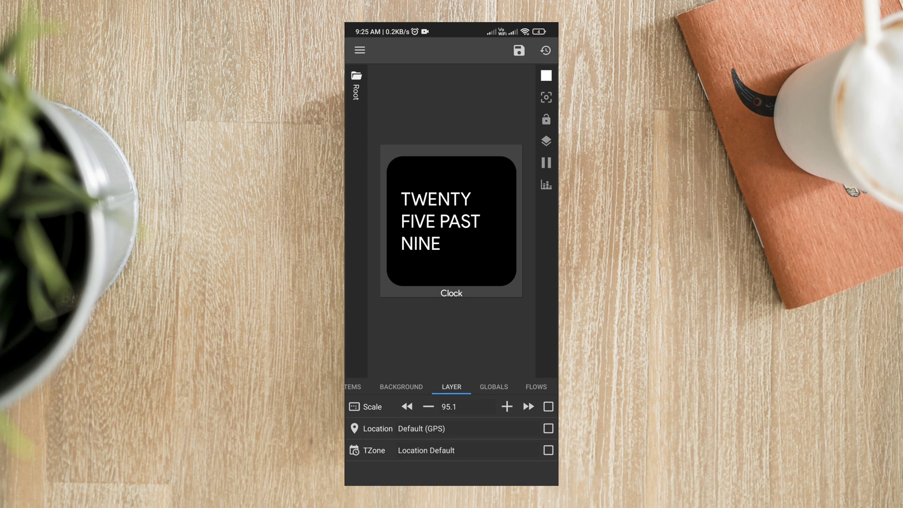
left_click(520, 50)
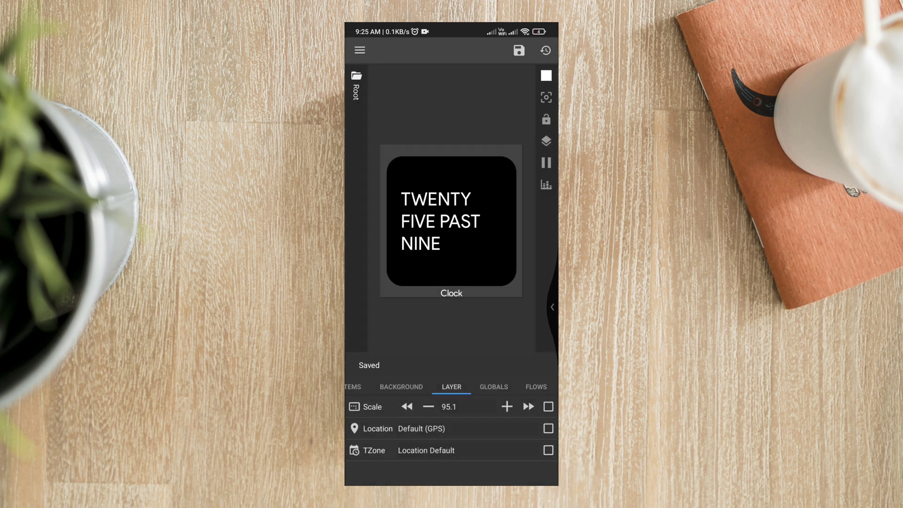
key("Escape")
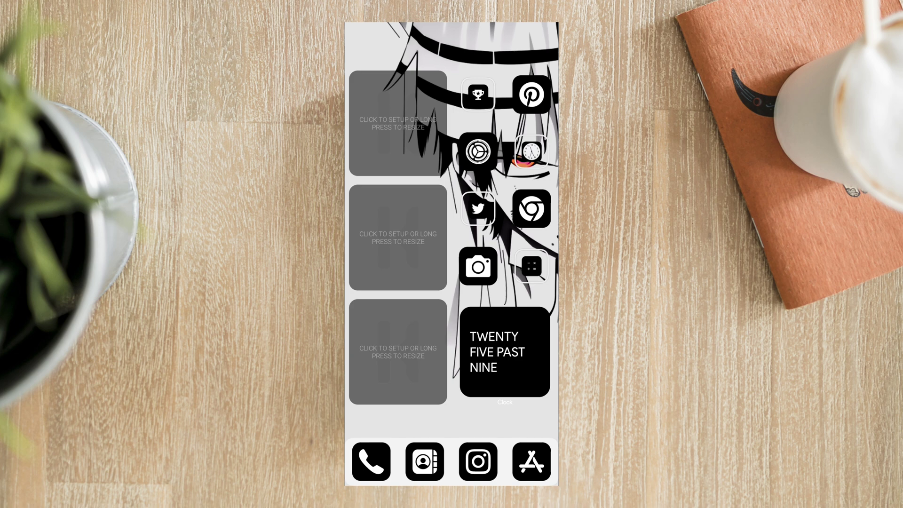
Step: Fill the first empty widget with the white Aios21L calendar at scale 95.9, and save
left_click(479, 266)
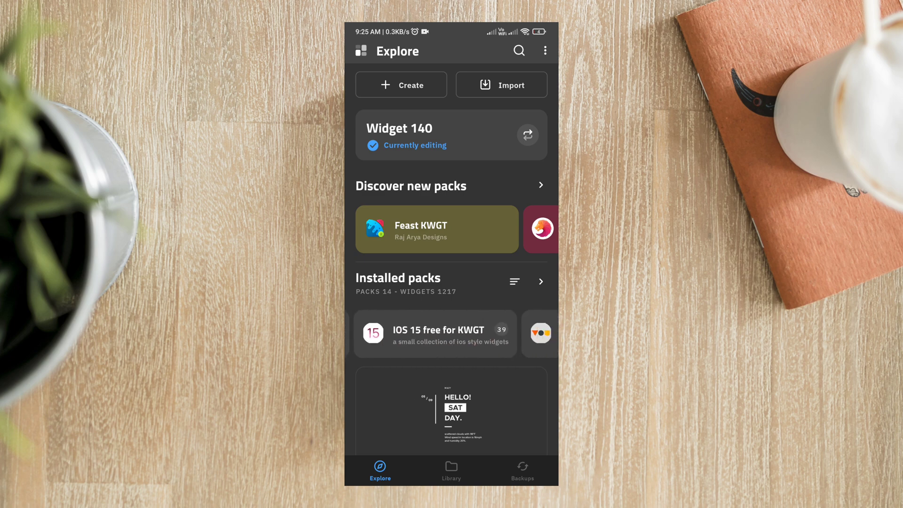
left_click(431, 333)
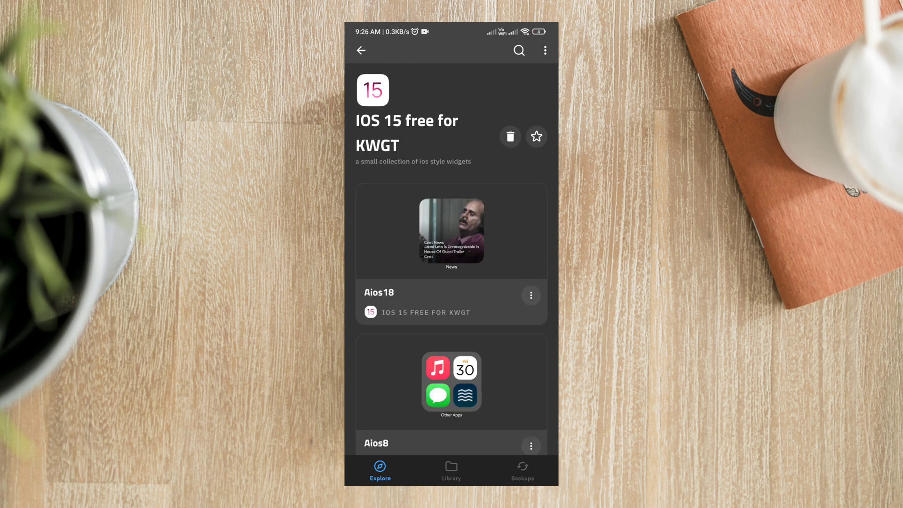
scroll(452, 283, "down", 2)
scroll(452, 282, "down", 3)
scroll(452, 283, "down", 3)
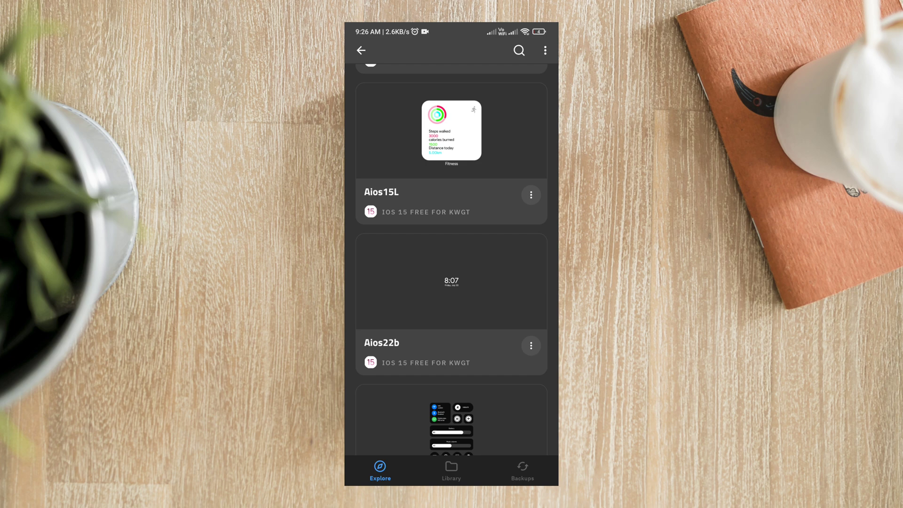
scroll(451, 260, "down", 2)
scroll(451, 260, "down", 1)
scroll(451, 260, "down", 2)
scroll(452, 260, "down", 1)
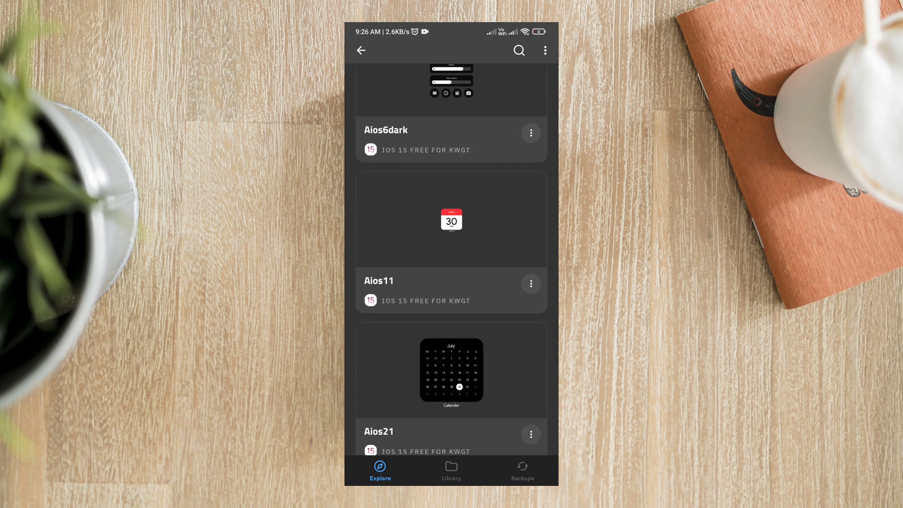
scroll(451, 260, "down", 2)
scroll(452, 260, "down", 1)
scroll(451, 260, "down", 1)
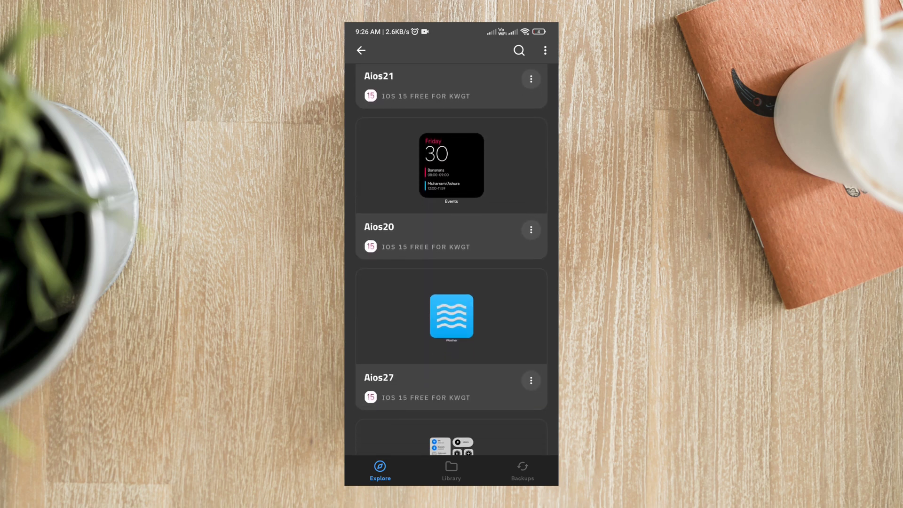
scroll(452, 260, "down", 2)
scroll(452, 260, "down", 1)
scroll(451, 260, "down", 1)
scroll(451, 259, "down", 1)
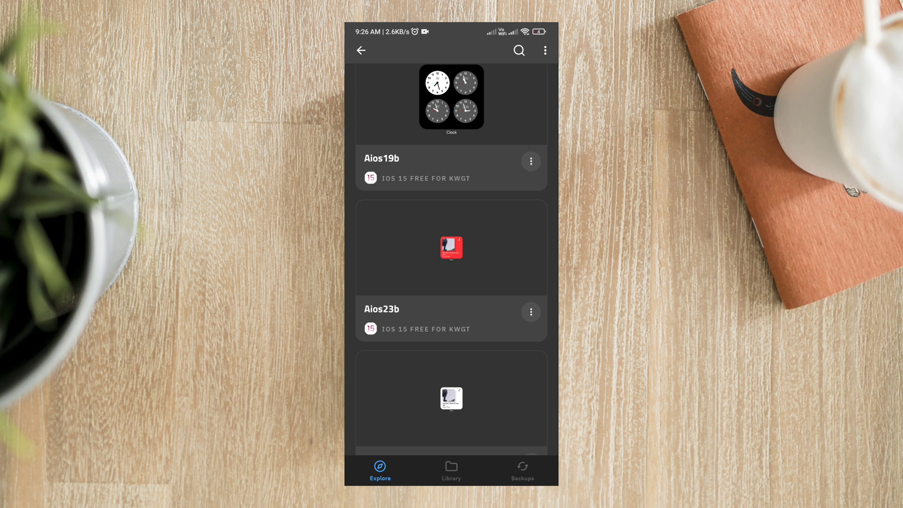
scroll(452, 259, "down", 2)
scroll(451, 260, "down", 2)
scroll(452, 260, "down", 1)
scroll(452, 259, "down", 1)
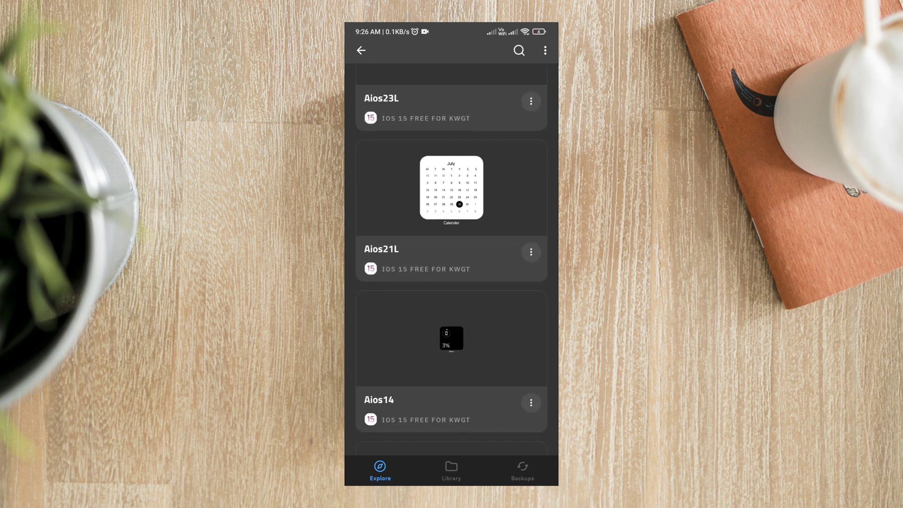
left_click(451, 187)
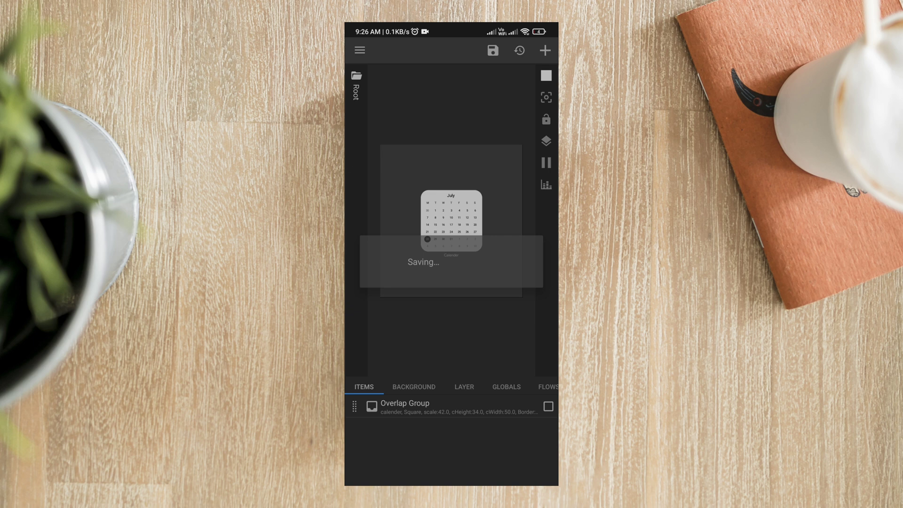
left_click(465, 386)
left_click(528, 406)
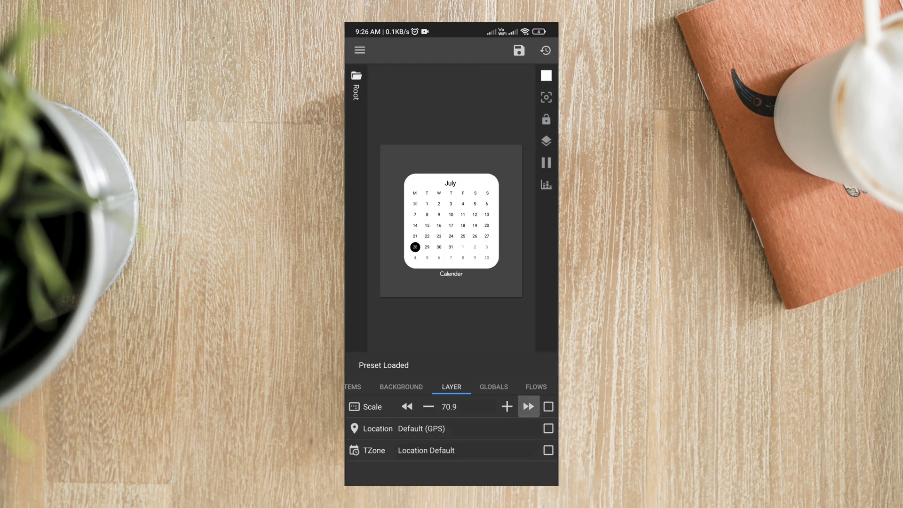
left_click(529, 407)
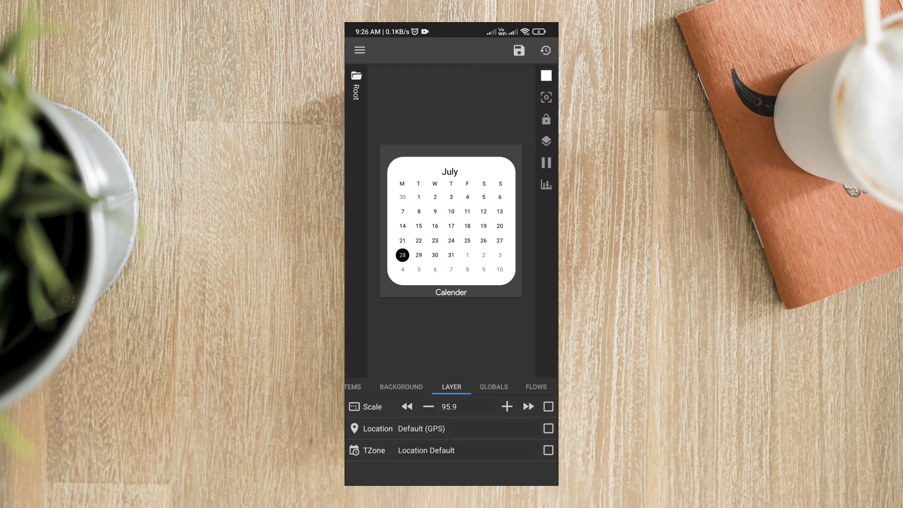
left_click(518, 50)
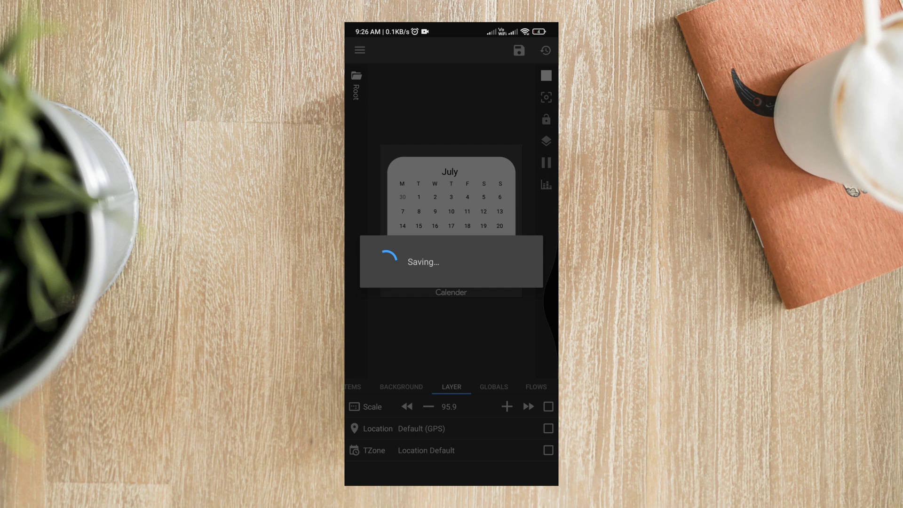
key("Escape")
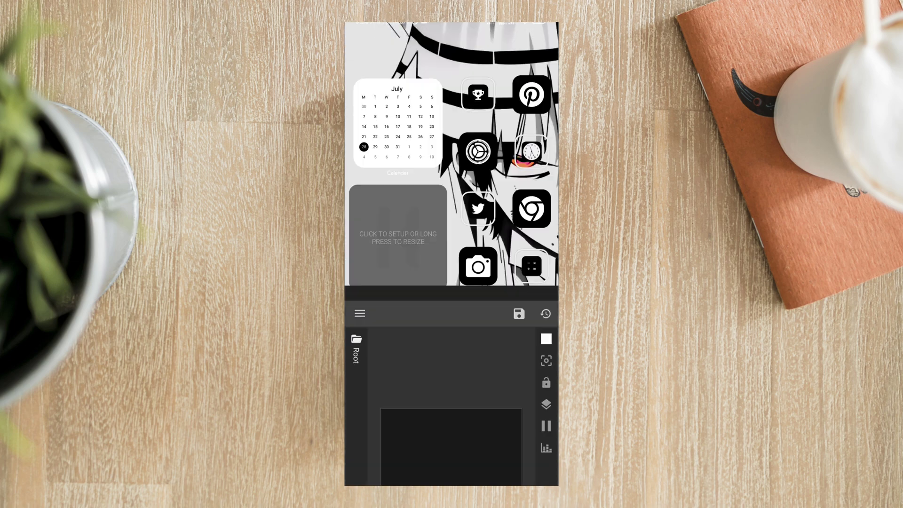
Step: Set up the second empty widget from the IOS 15 free for KWGT pack
left_click(398, 238)
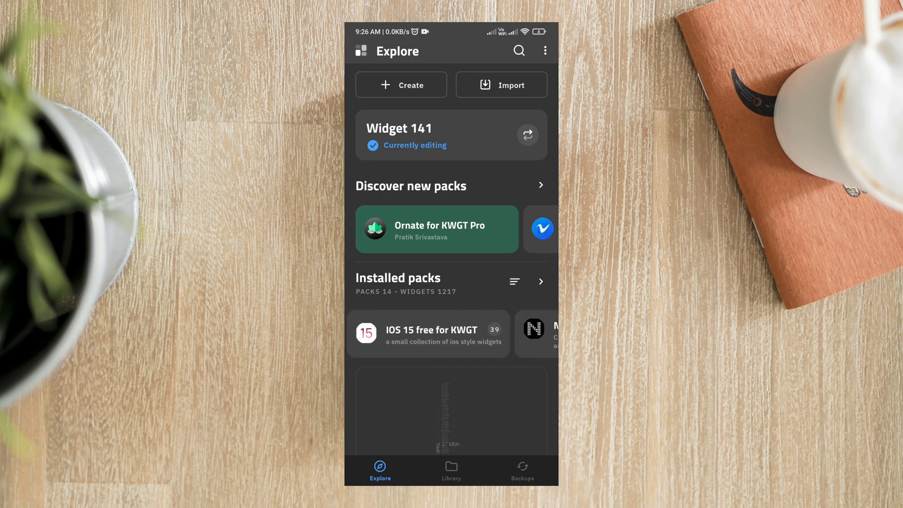
left_click(430, 332)
scroll(452, 260, "down", 5)
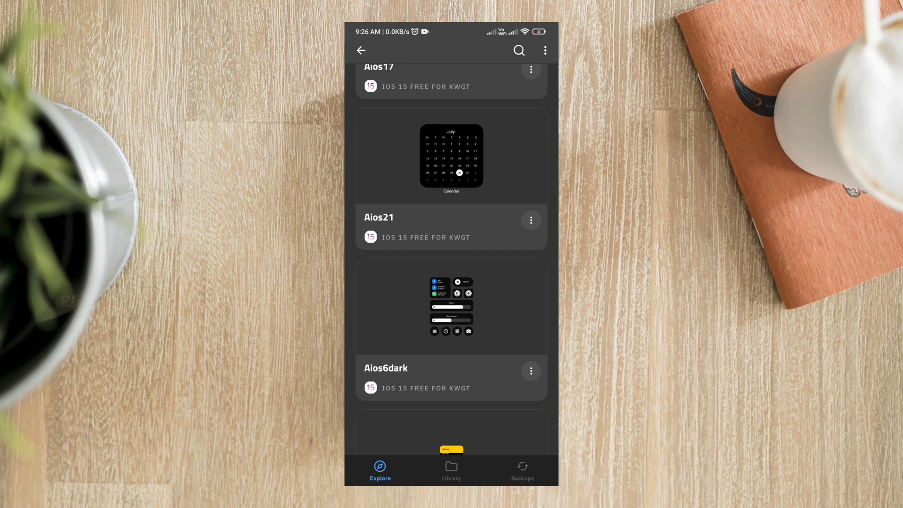
scroll(452, 260, "down", 4)
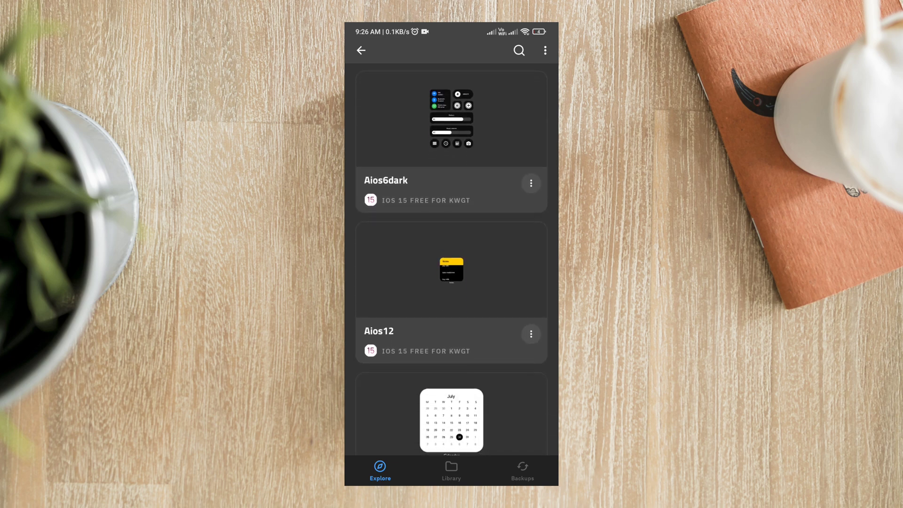
scroll(452, 259, "up", 6)
scroll(452, 259, "down", 8)
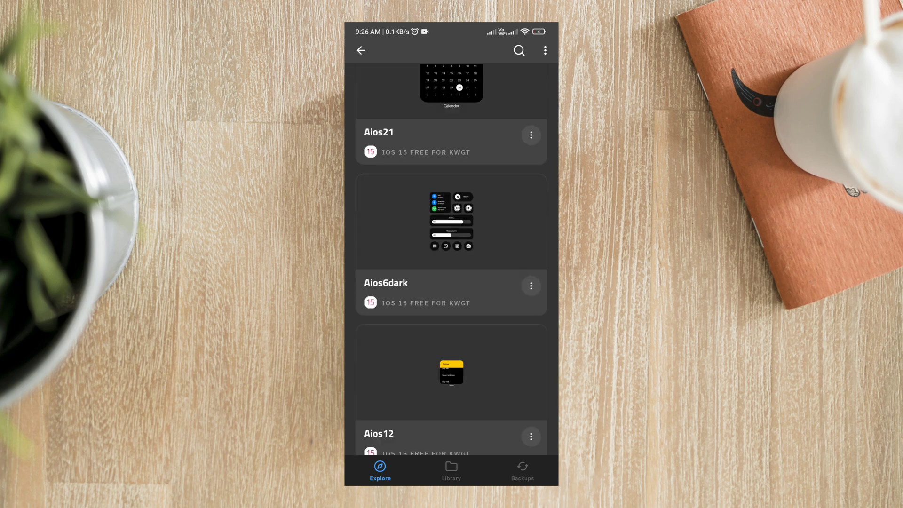
scroll(452, 259, "down", 2)
scroll(451, 260, "down", 2)
scroll(452, 260, "down", 3)
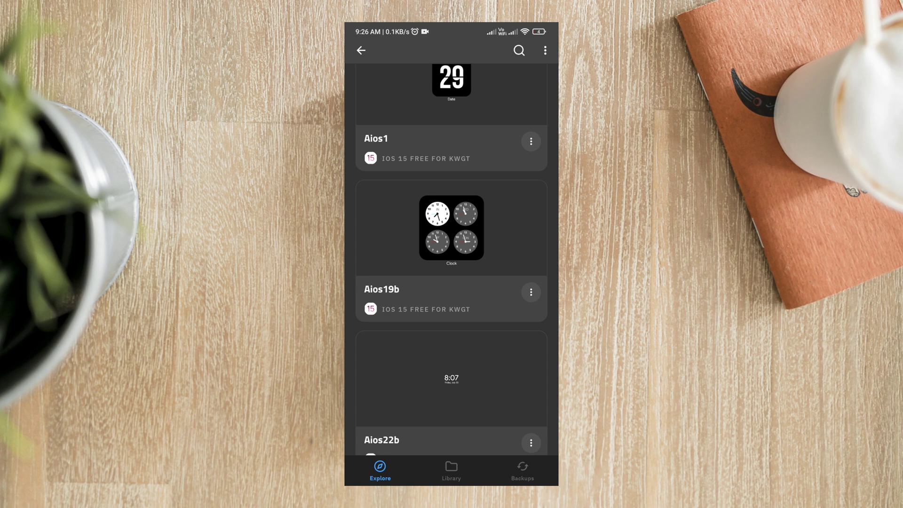
scroll(451, 260, "down", 5)
scroll(452, 259, "down", 2)
scroll(452, 259, "down", 3)
scroll(451, 260, "down", 3)
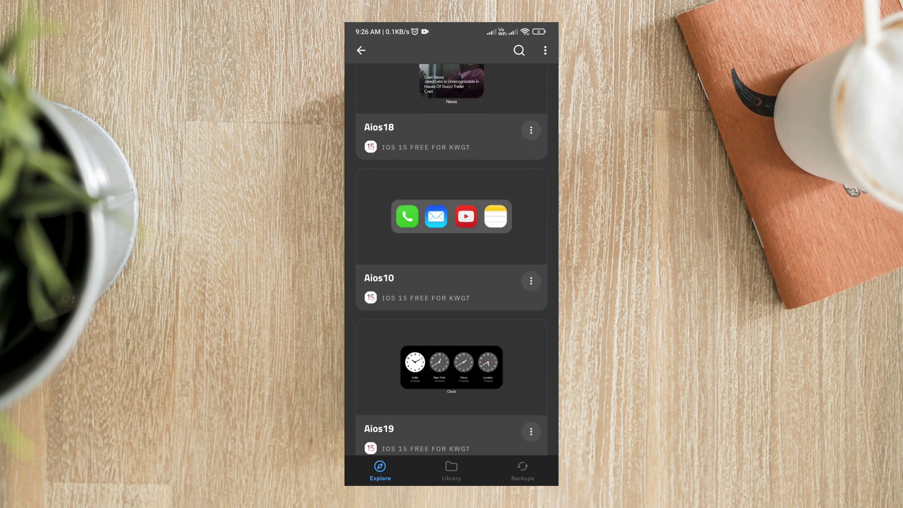
scroll(451, 259, "down", 1)
scroll(451, 259, "down", 2)
scroll(452, 260, "down", 4)
scroll(451, 259, "down", 4)
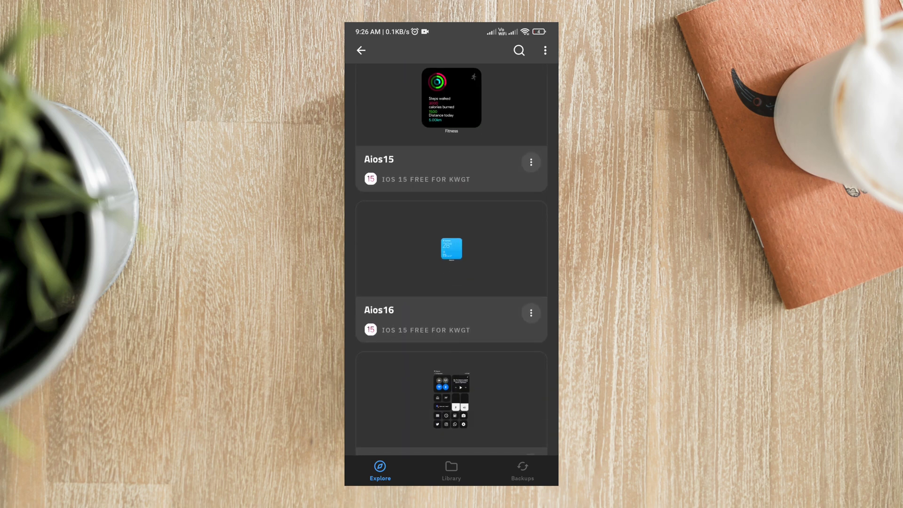
scroll(452, 260, "down", 4)
scroll(452, 259, "down", 3)
scroll(451, 260, "down", 3)
scroll(452, 260, "down", 2)
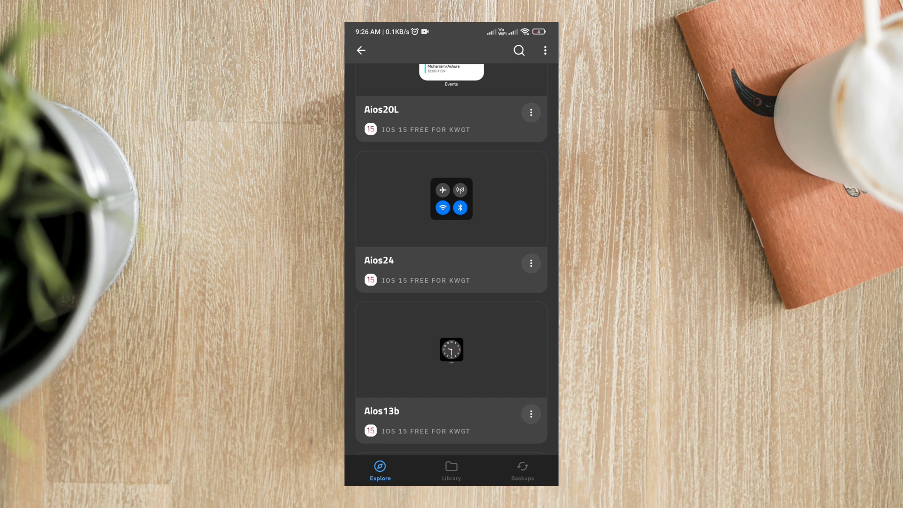
scroll(452, 260, "down", 3)
scroll(452, 260, "down", 3)
scroll(452, 259, "down", 3)
scroll(451, 260, "down", 3)
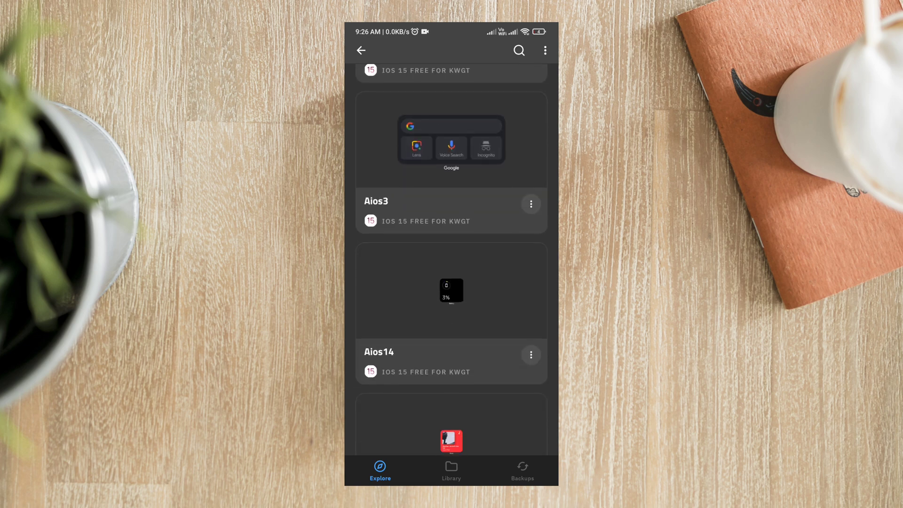
scroll(451, 260, "down", 2)
scroll(451, 260, "down", 3)
scroll(451, 260, "down", 3)
scroll(451, 260, "down", 3)
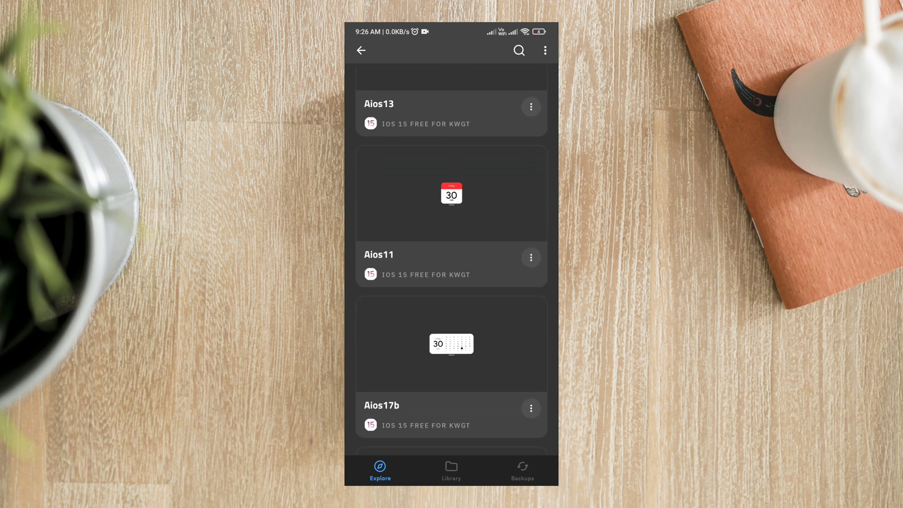
scroll(452, 260, "down", 3)
scroll(451, 260, "down", 3)
scroll(452, 259, "down", 3)
scroll(451, 260, "down", 1)
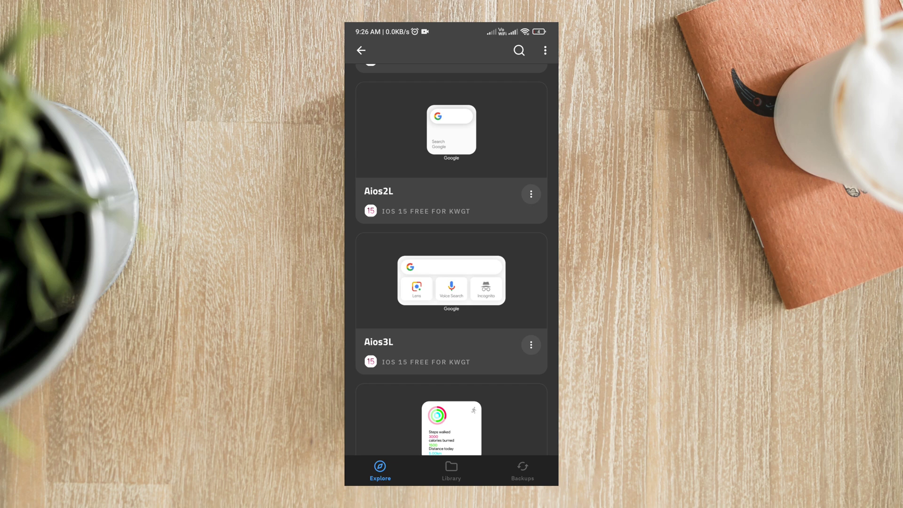
Step: Load the white Aios2L Google search widget, enlarge it, and save it
left_click(452, 130)
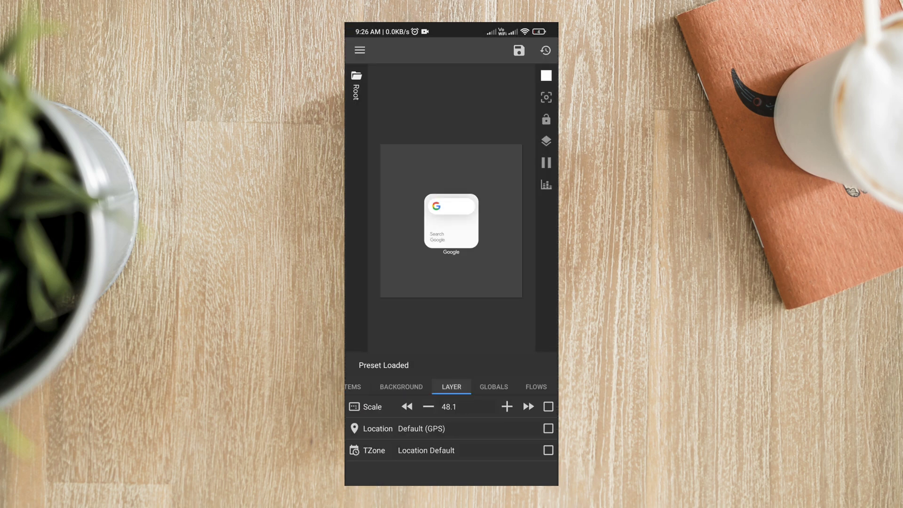
left_click(528, 407)
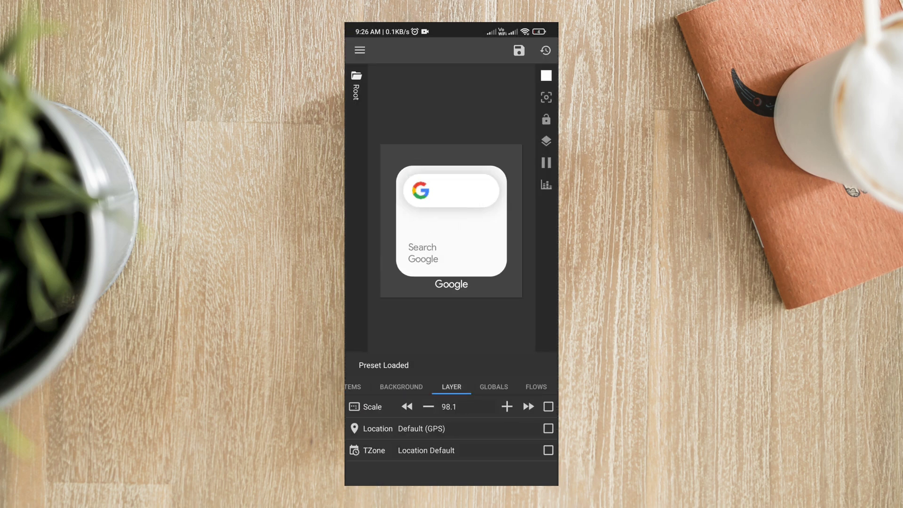
left_click(507, 406)
left_click(506, 407)
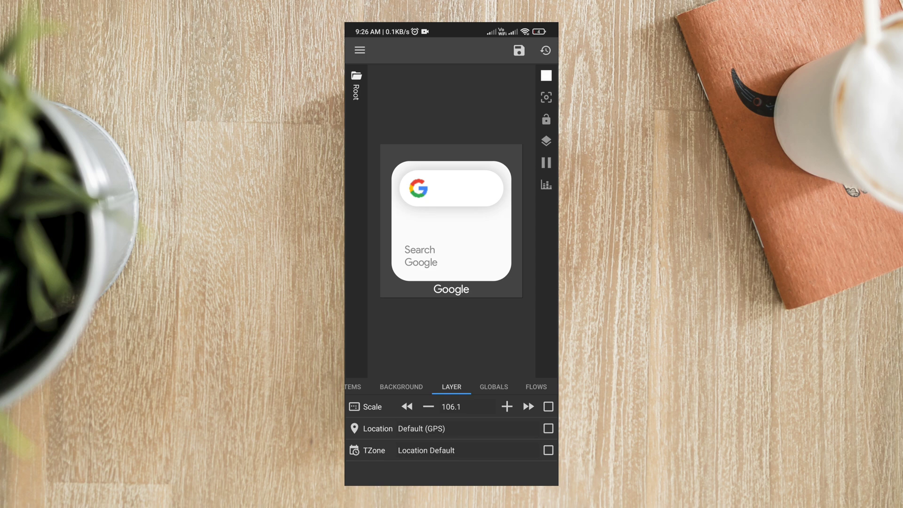
left_click(519, 50)
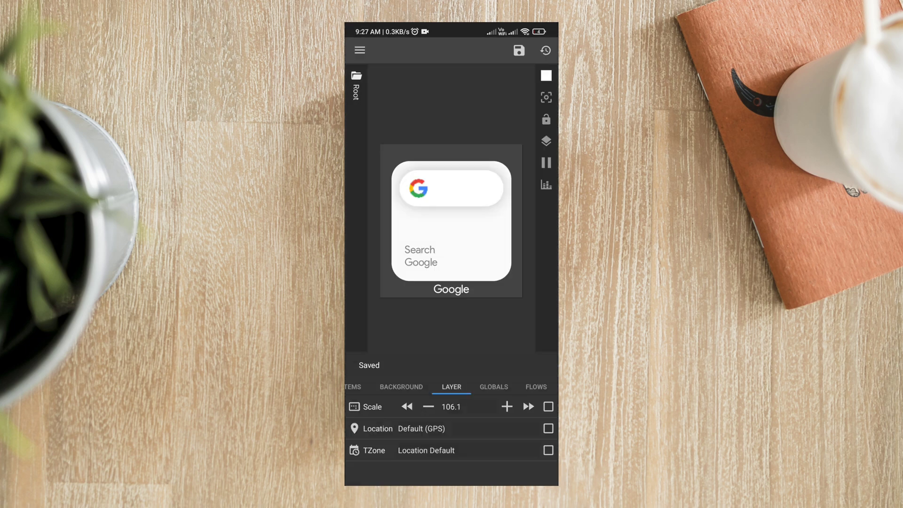
key("Home")
Step: Open the next empty widget and search its presets for 14b
left_click(398, 352)
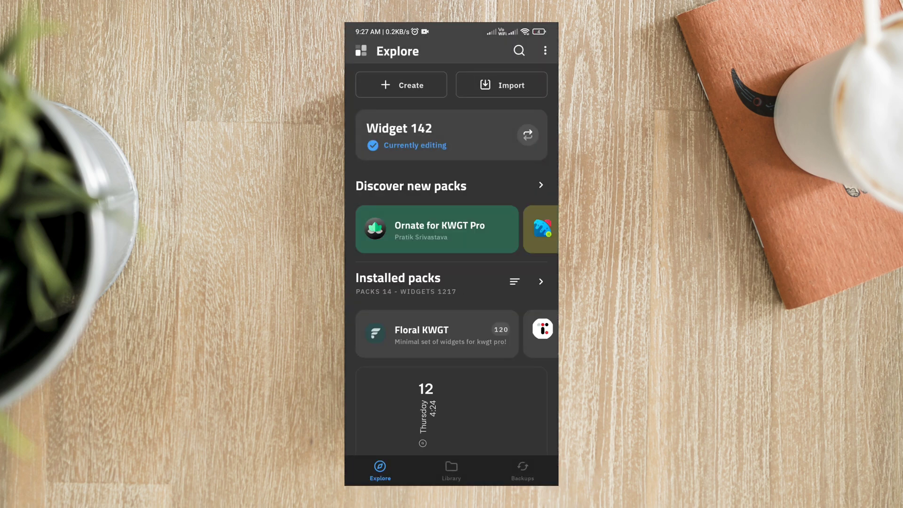
left_click(519, 50)
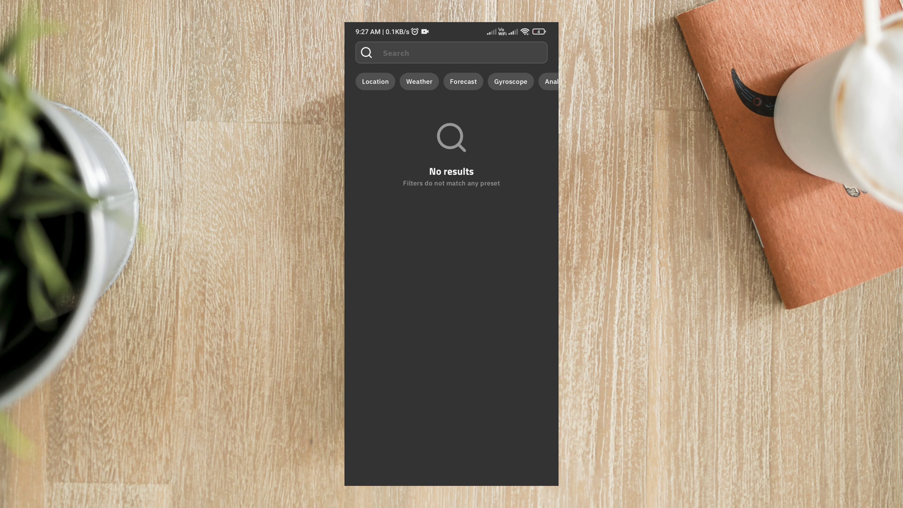
left_click(361, 468)
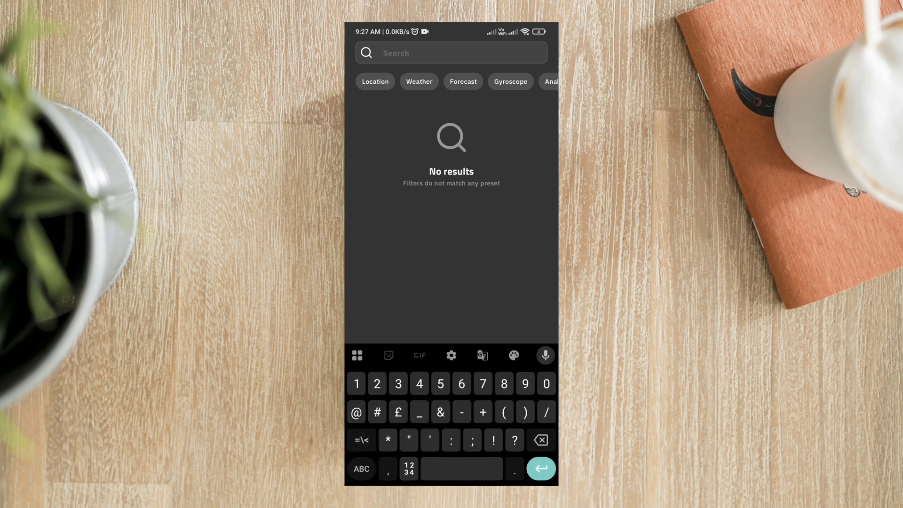
type("14b")
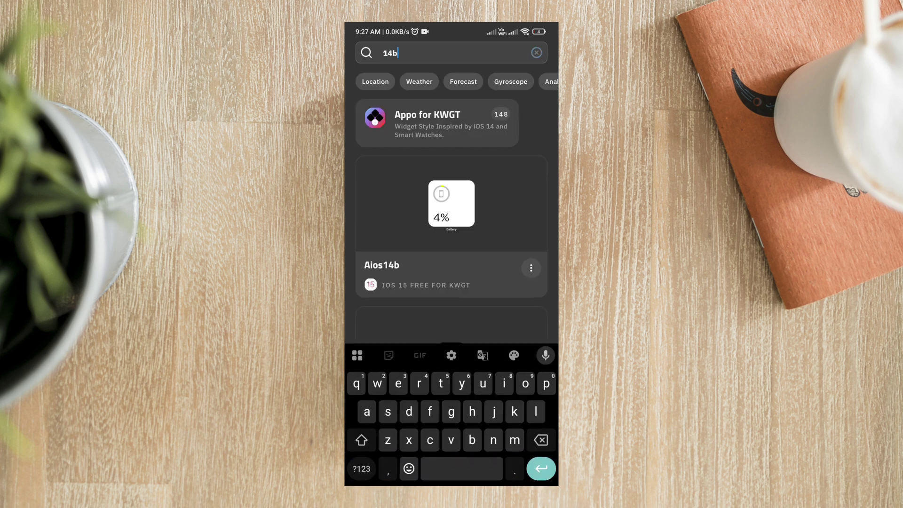
Step: Load the Aios14b battery preset and inspect its progress ring colour settings
left_click(451, 147)
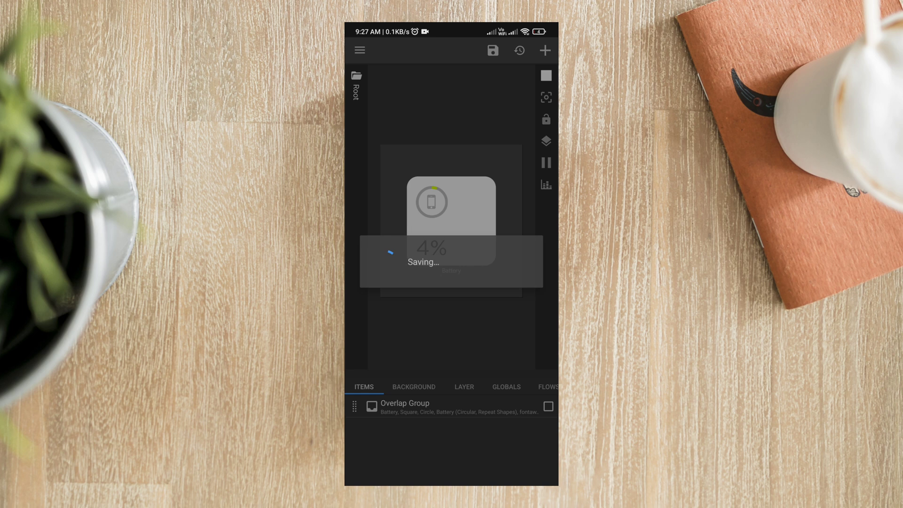
left_click(424, 407)
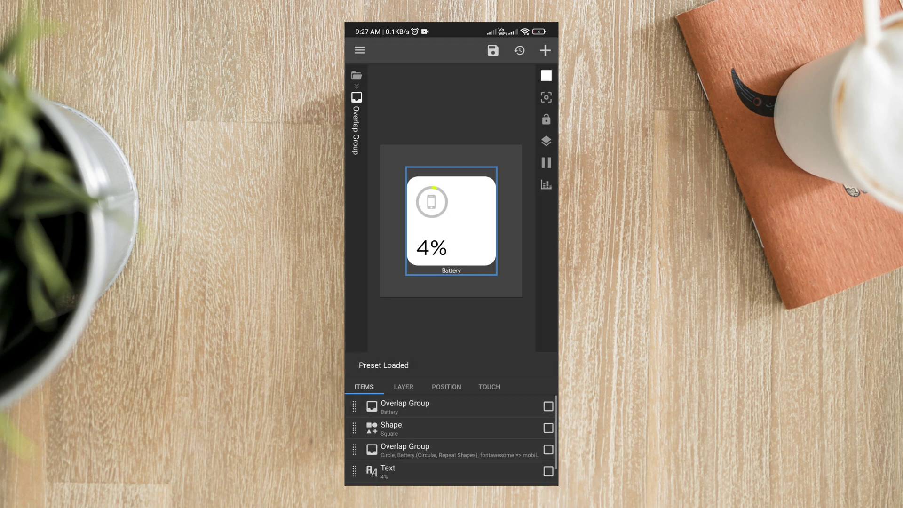
left_click(423, 449)
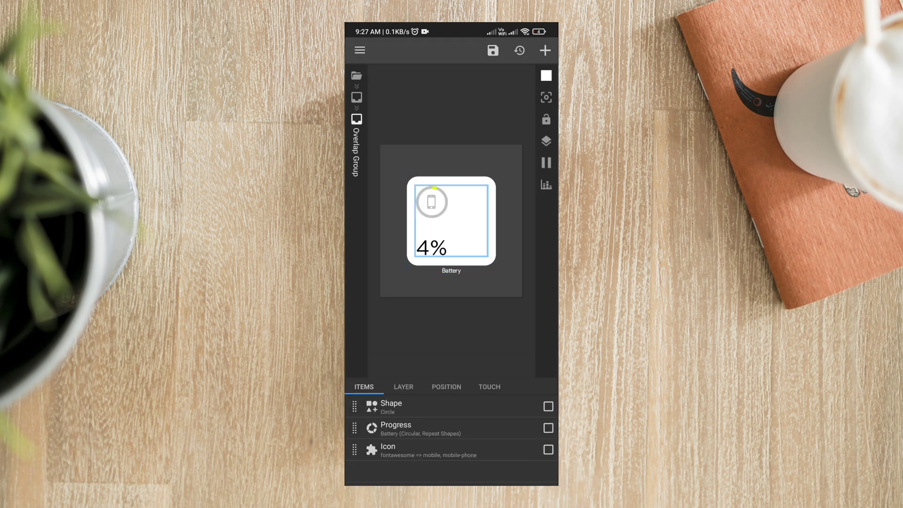
left_click(423, 428)
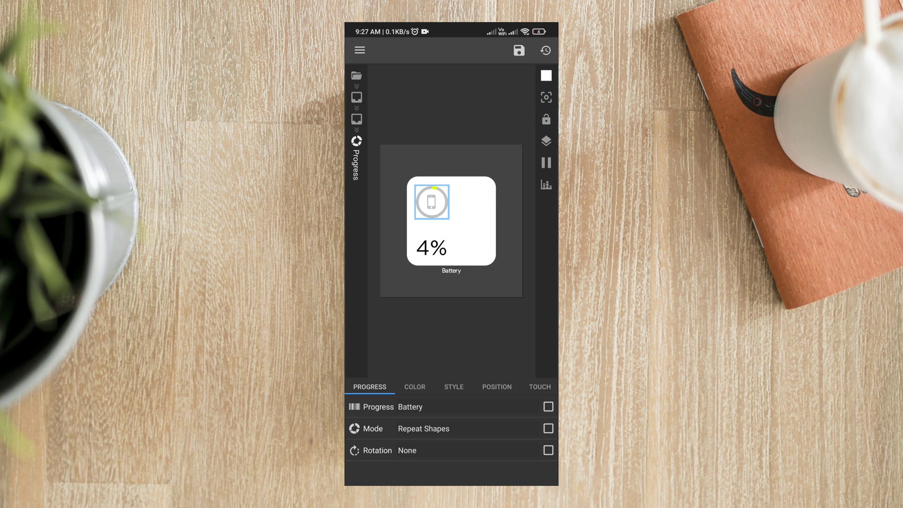
left_click(415, 386)
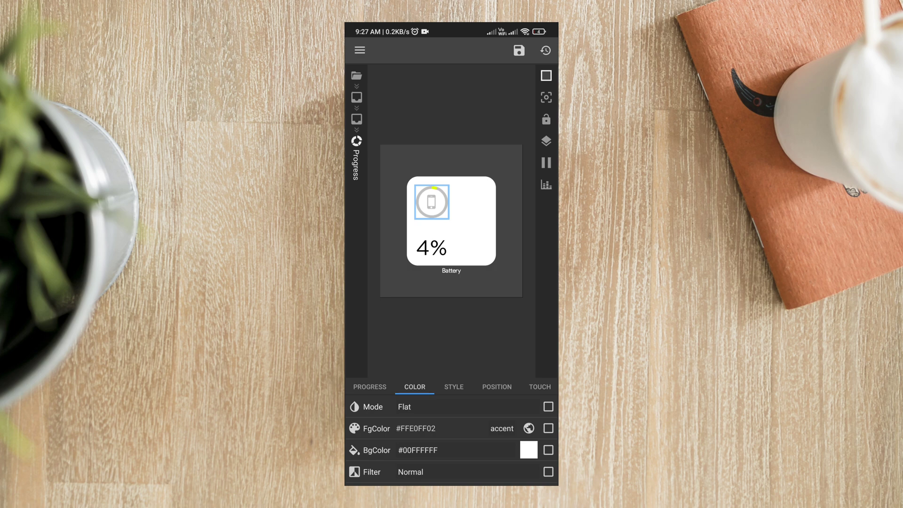
key("Escape")
key("Escape")
key("Escape")
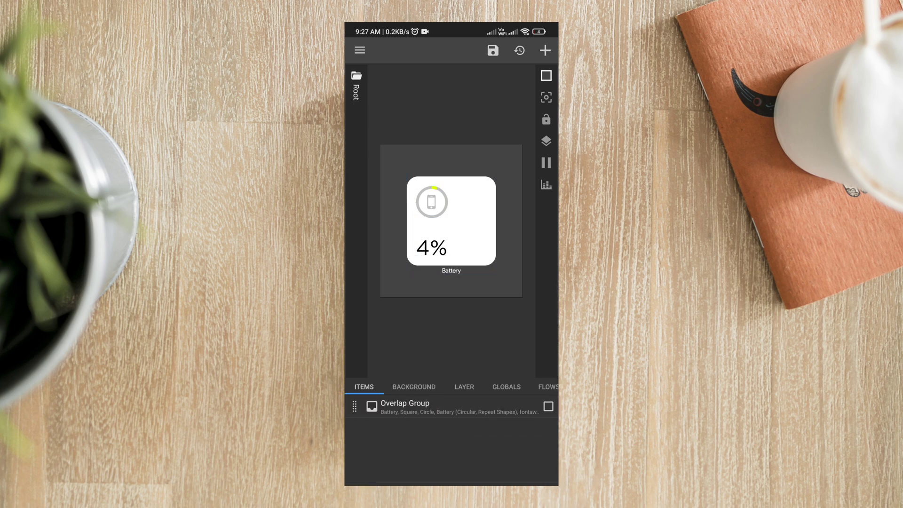
Step: Shift the global accent colour from yellow to green, apply it, and save
left_click(506, 387)
left_click(528, 472)
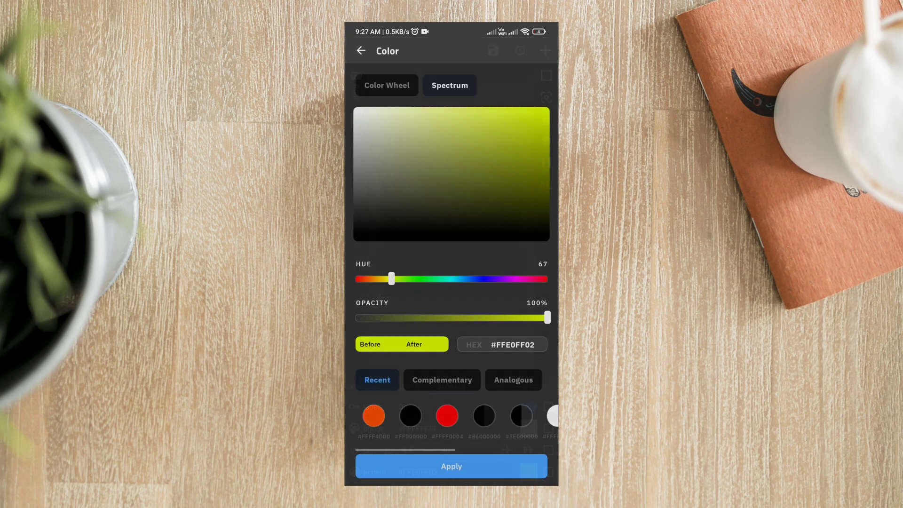
left_click_drag(391, 279, 415, 279)
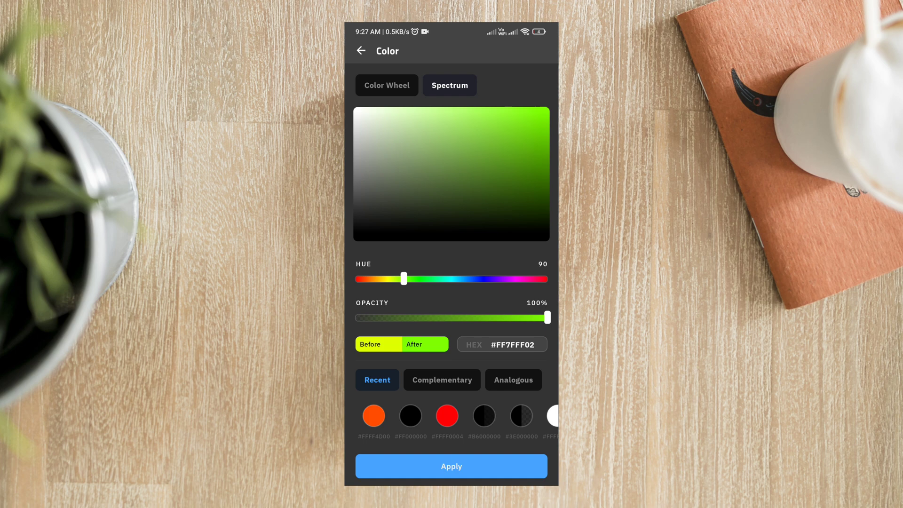
left_click(452, 466)
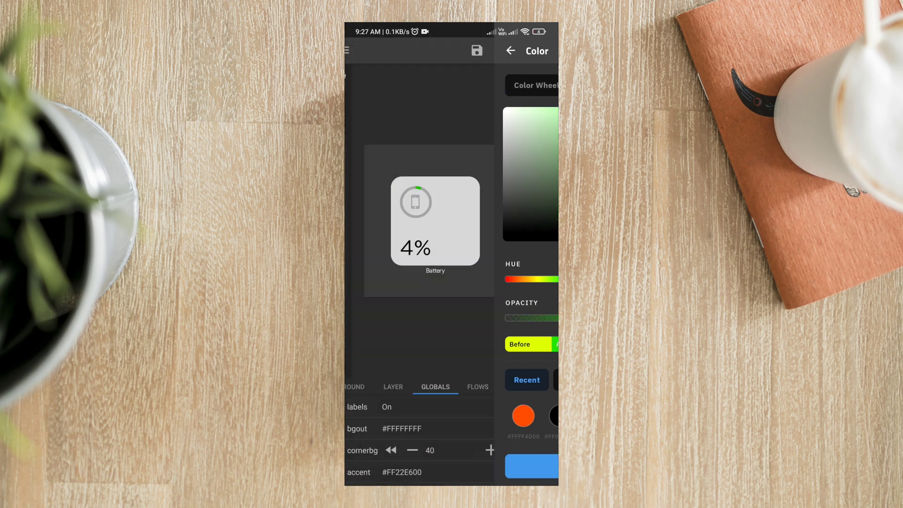
left_click(493, 50)
Step: Reopen the battery widget, set its layer scale to 95.3, and save
key("Home")
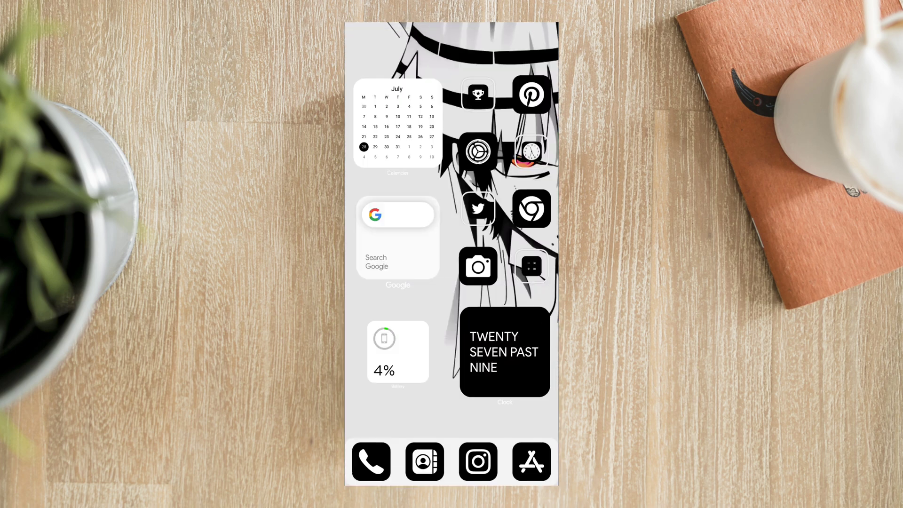
left_click(397, 352)
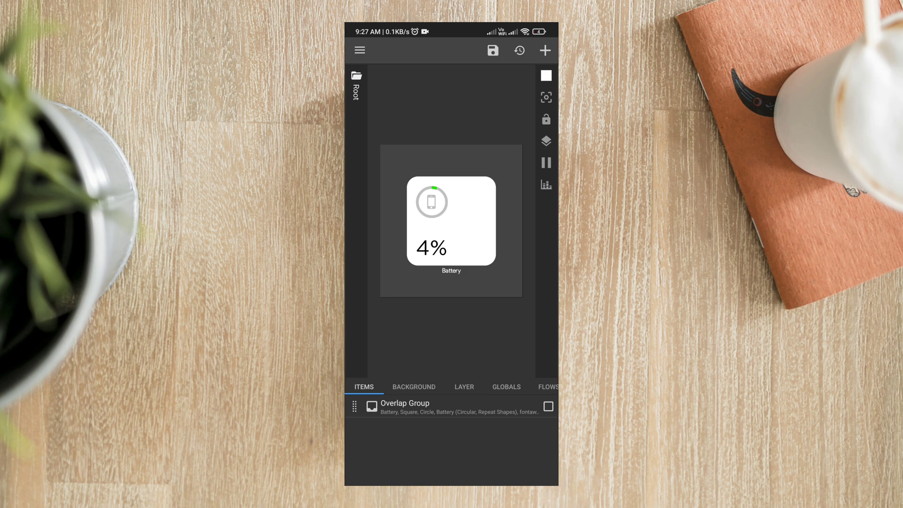
left_click(465, 387)
left_click(528, 406)
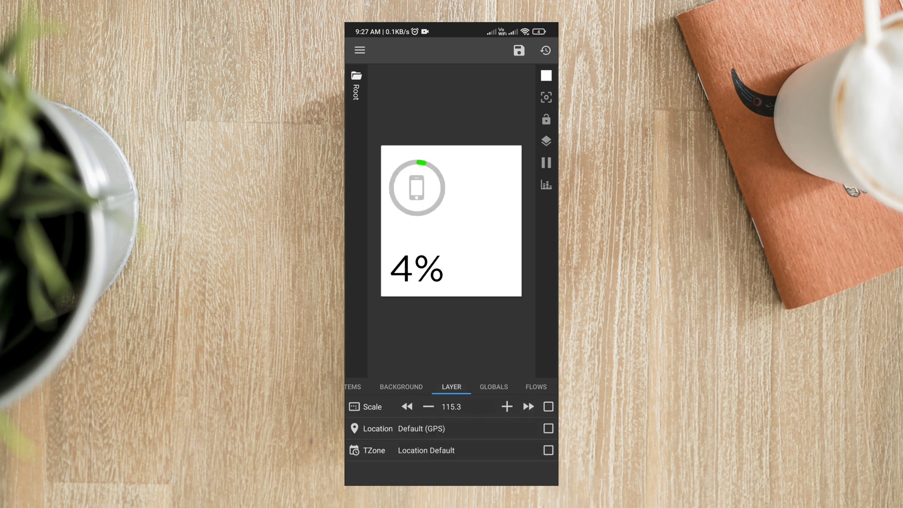
left_click(408, 407)
left_click(506, 406)
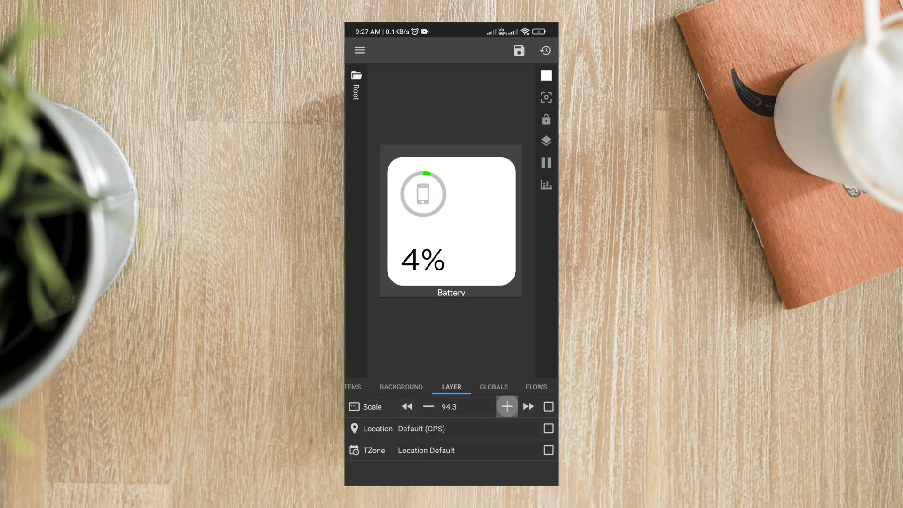
left_click(518, 50)
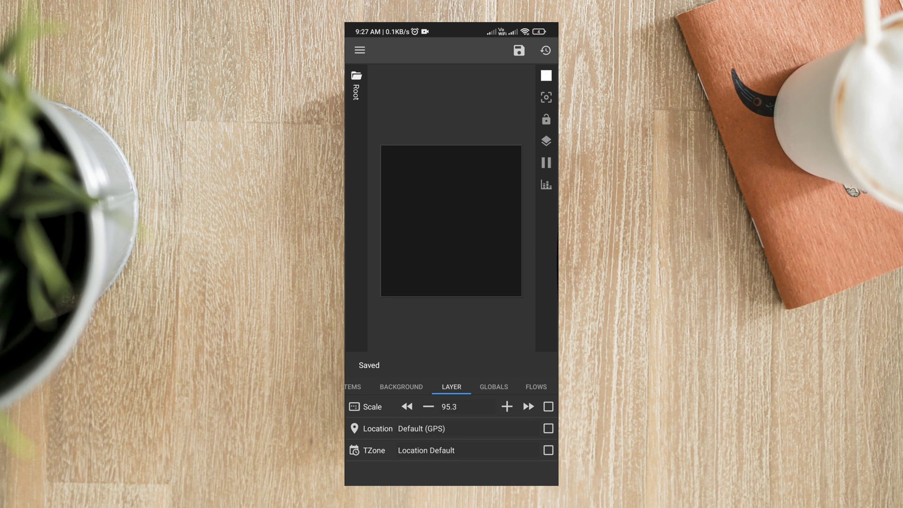
scroll(452, 255, "down", 5)
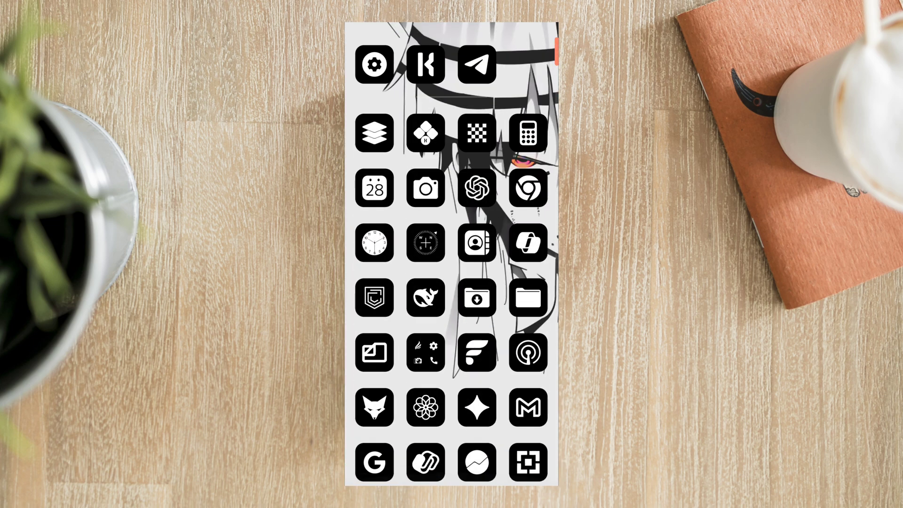
scroll(451, 254, "down", 5)
scroll(451, 254, "up", 10)
scroll(452, 254, "up", 5)
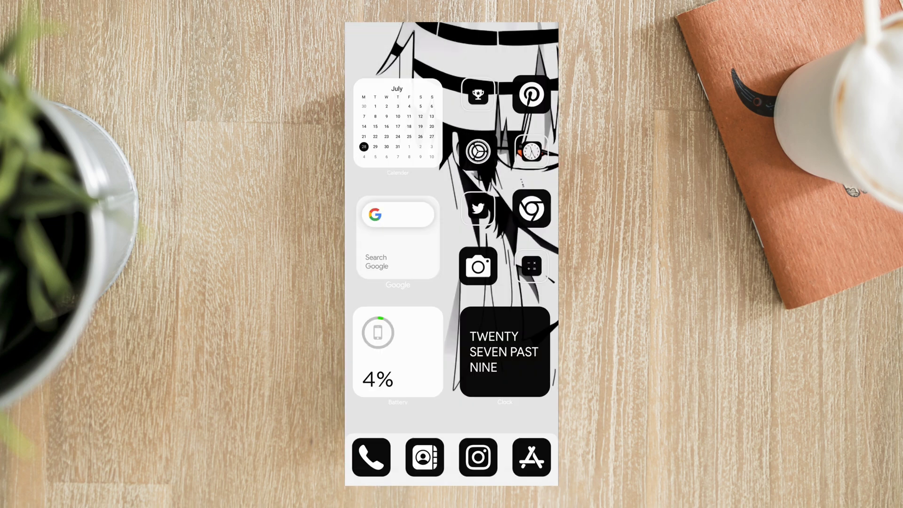
scroll(452, 254, "down", 5)
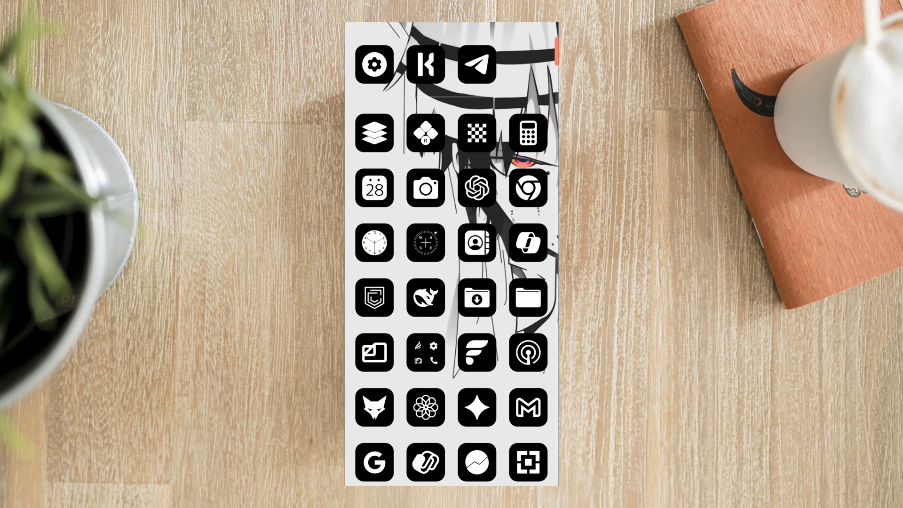
scroll(451, 255, "down", 10)
scroll(452, 254, "up", 3)
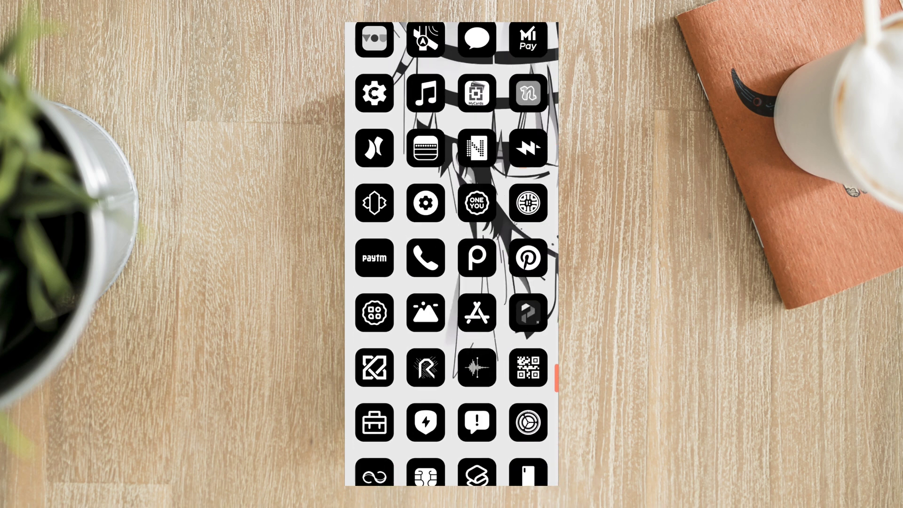
scroll(452, 255, "down", 3)
scroll(452, 254, "up", 4)
scroll(452, 254, "up", 3)
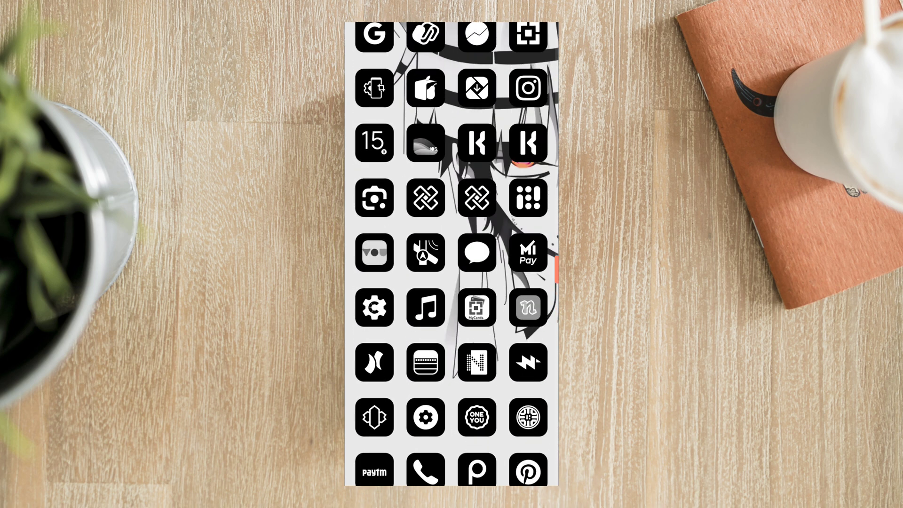
scroll(452, 254, "up", 4)
scroll(452, 254, "up", 2)
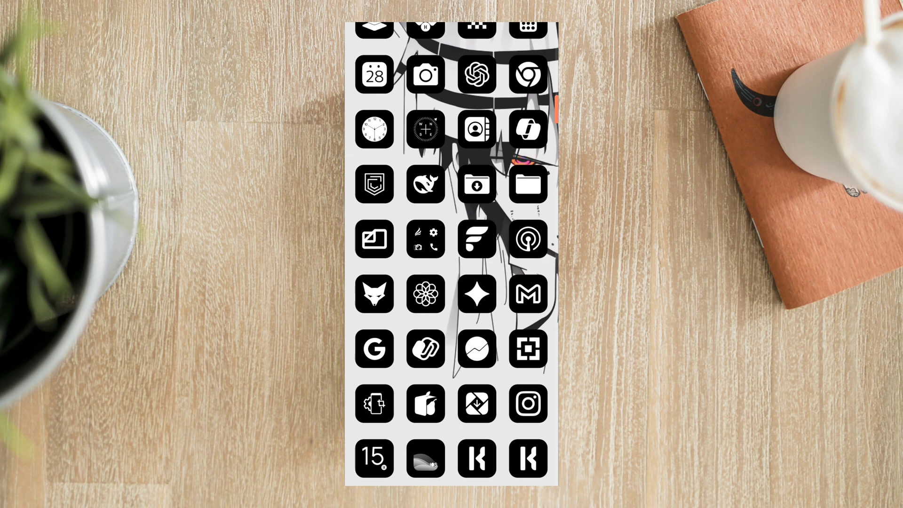
scroll(452, 254, "up", 1)
Step: Open the black-and-grey split image from Images > Download in Files by Google
left_click(528, 242)
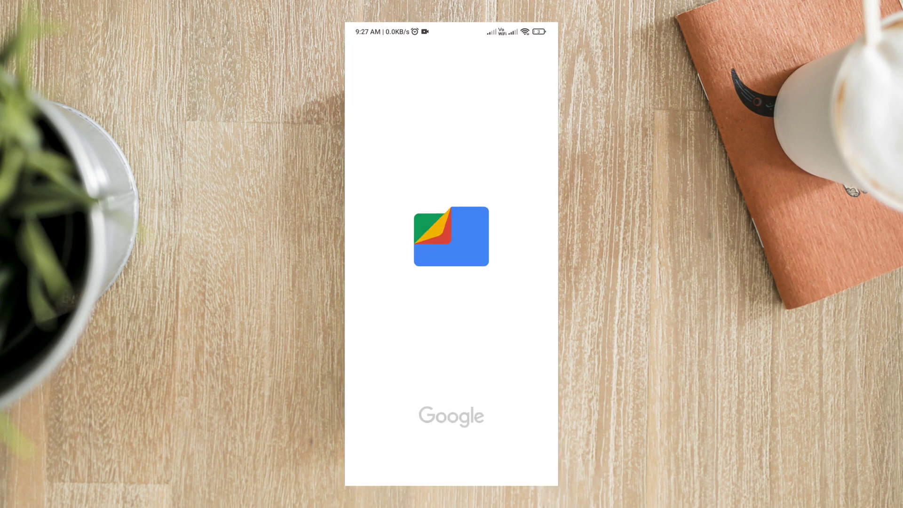
left_click(501, 241)
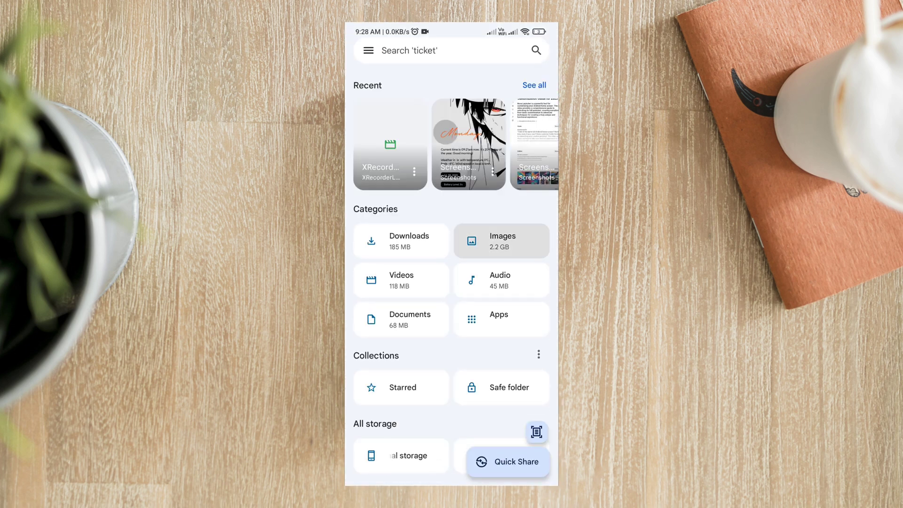
left_click(449, 90)
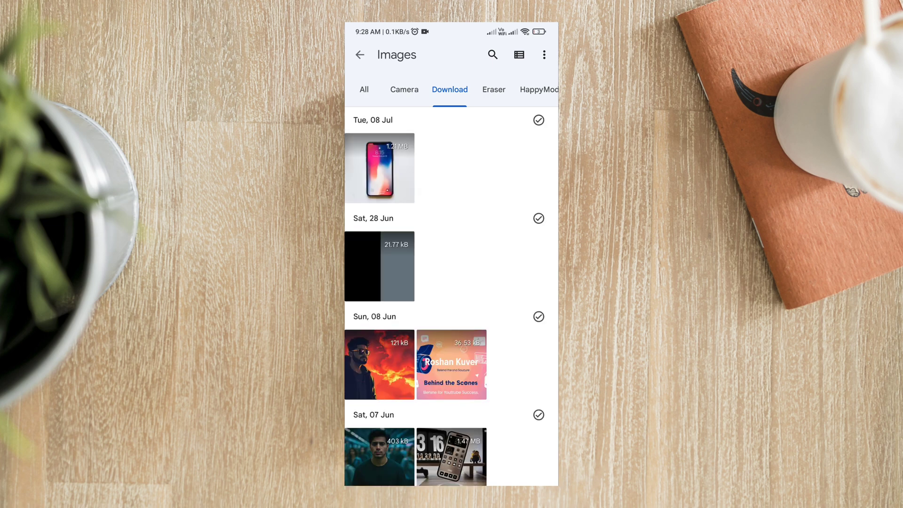
left_click(379, 266)
Step: Set the black-and-grey image as the wallpaper for the chosen screens, then exit the viewer
left_click(543, 55)
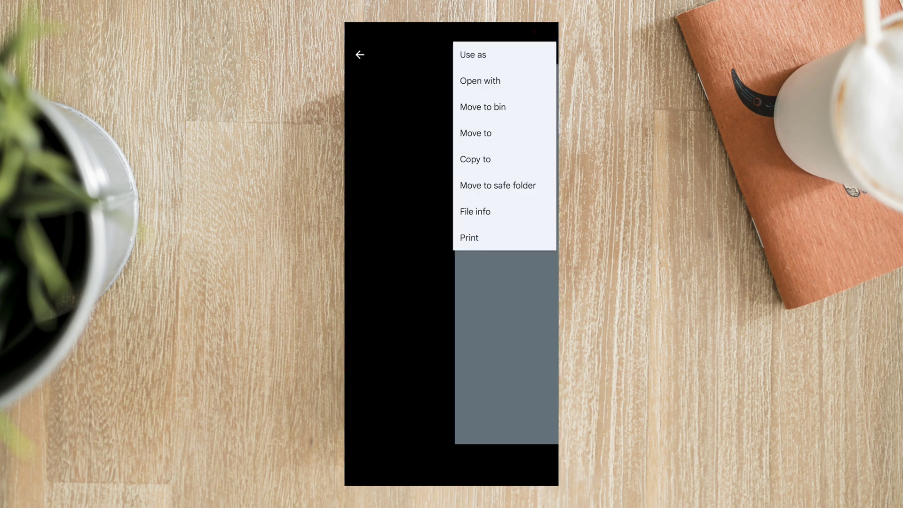
left_click(473, 55)
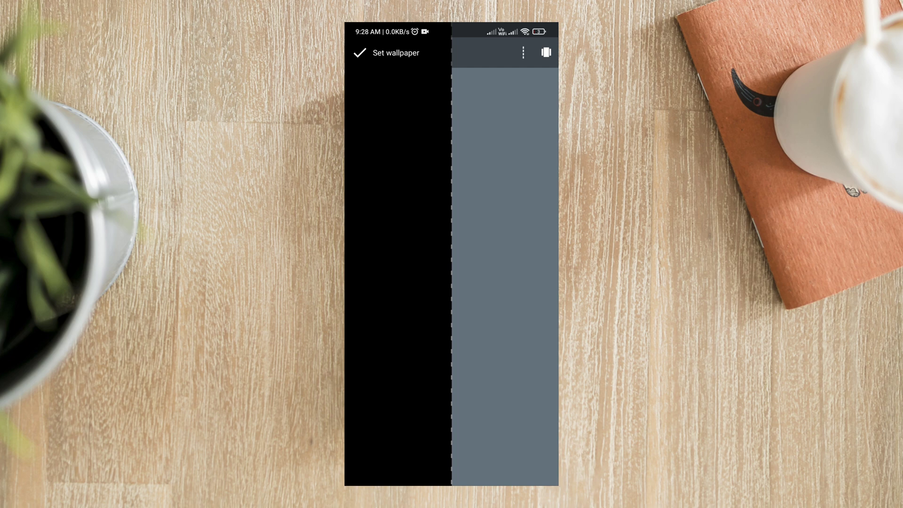
left_click(387, 53)
left_click(415, 299)
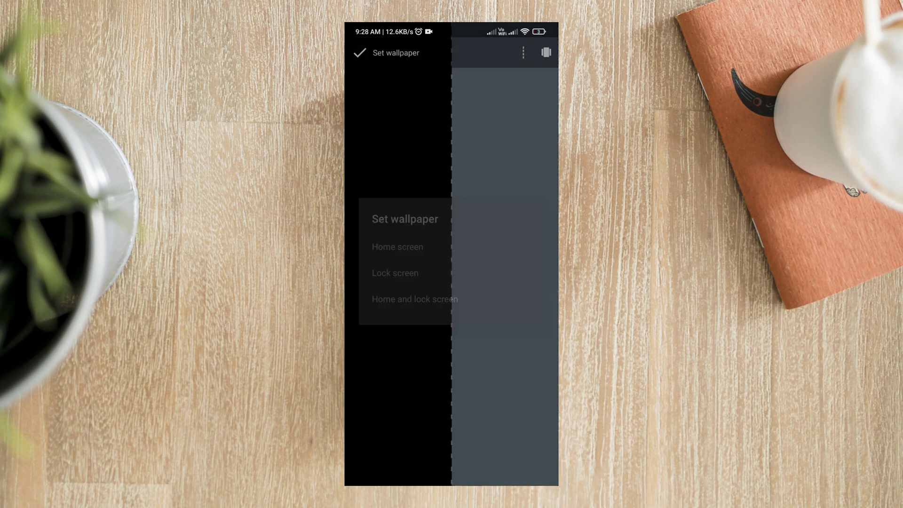
left_click(360, 55)
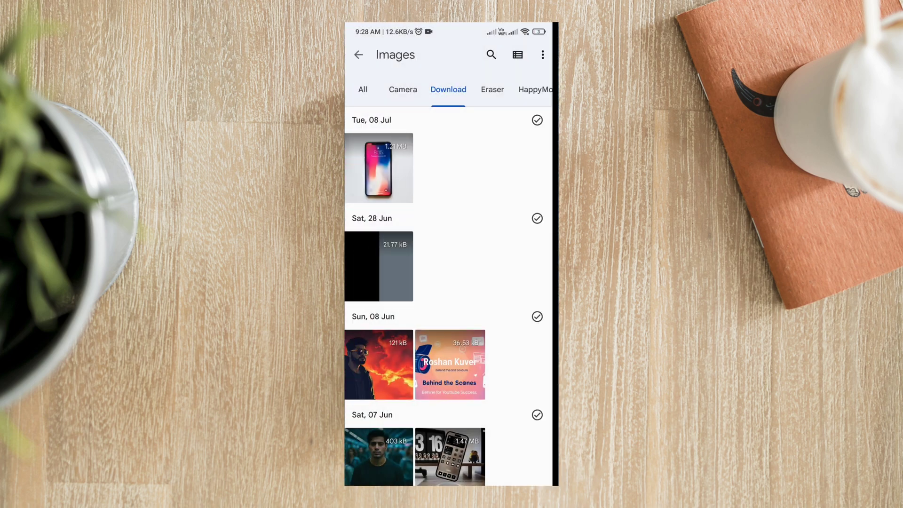
Step: Leave Files and return to Nova Launcher to view the finished layout
key("Escape")
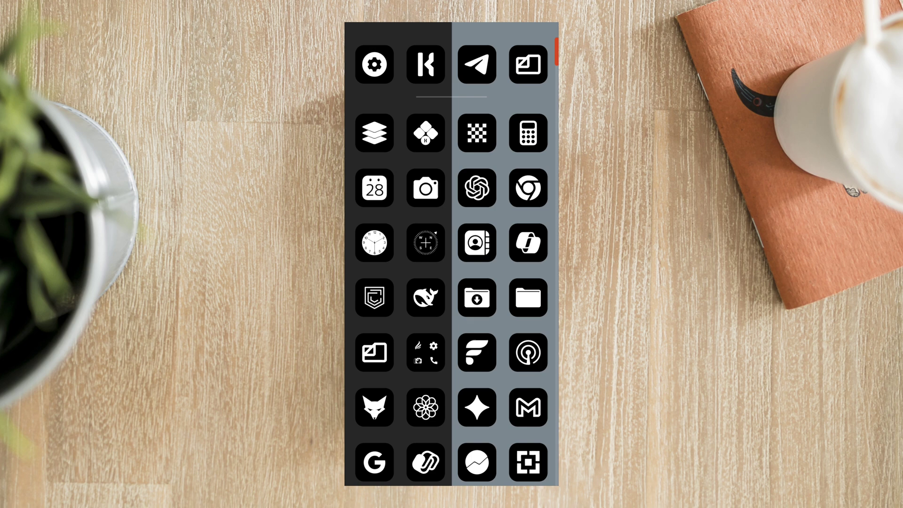